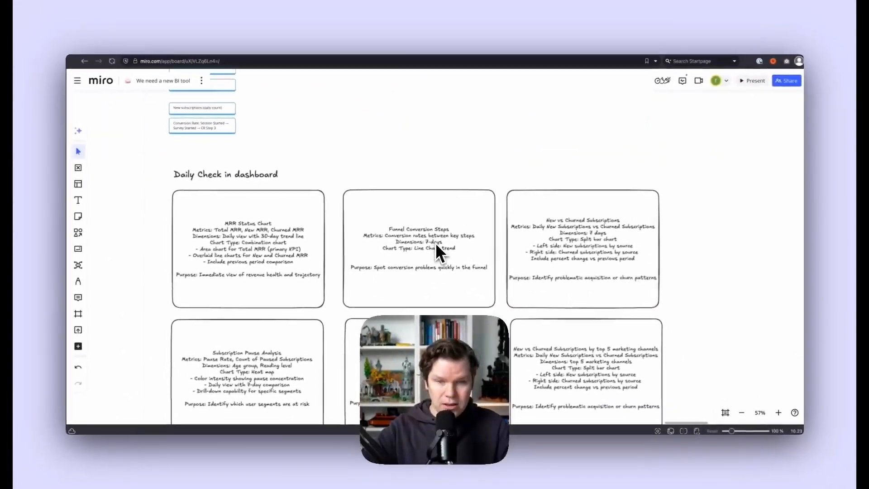
# Examine the metrics, dimensions and chart specifications planned for the Daily Check in dashboard on the Miro board.
pyautogui.scroll(-4, 438, 244)
pyautogui.scroll(4, 438, 244)
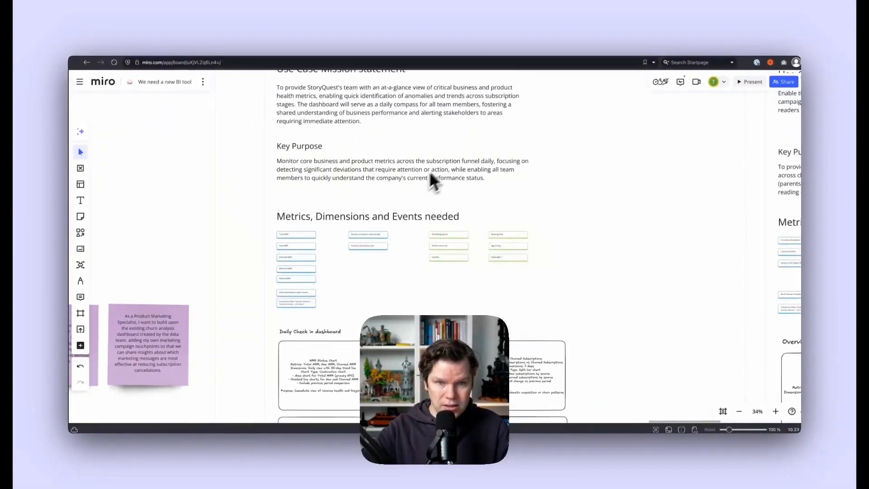
pyautogui.scroll(-1, 442, 278)
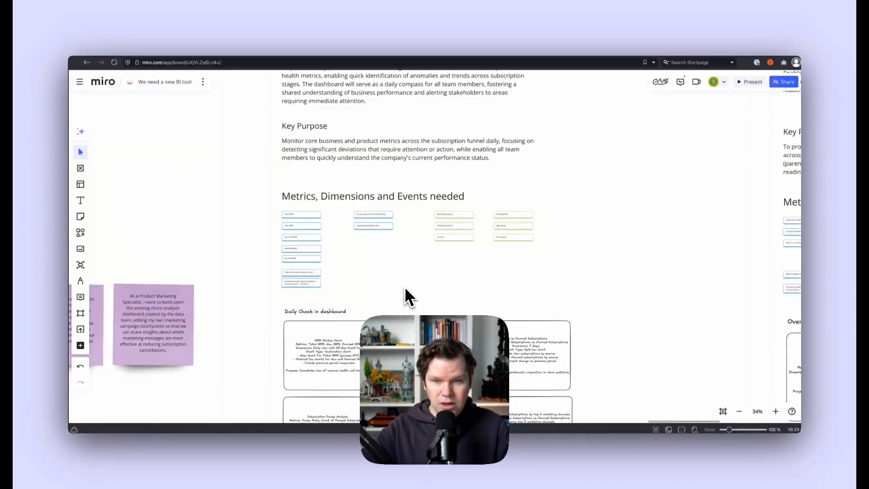
pyautogui.scroll(5, 430, 266)
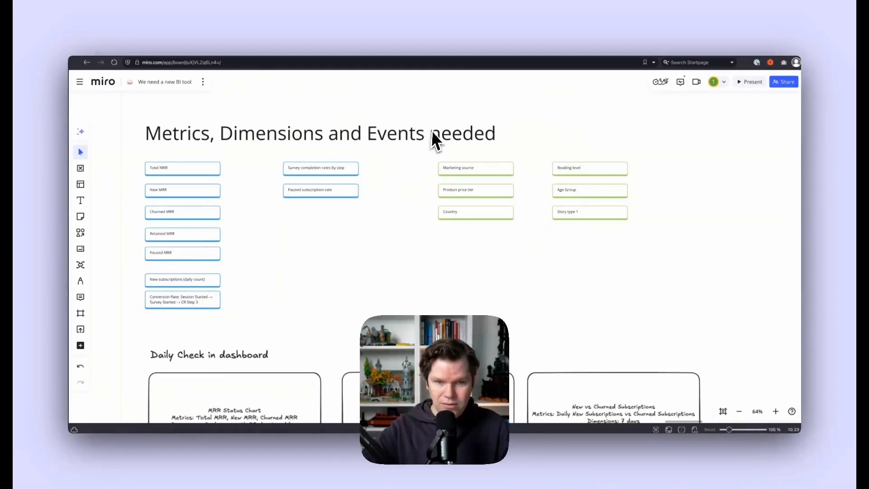
pyautogui.scroll(-5, 434, 317)
pyautogui.scroll(-5, 425, 246)
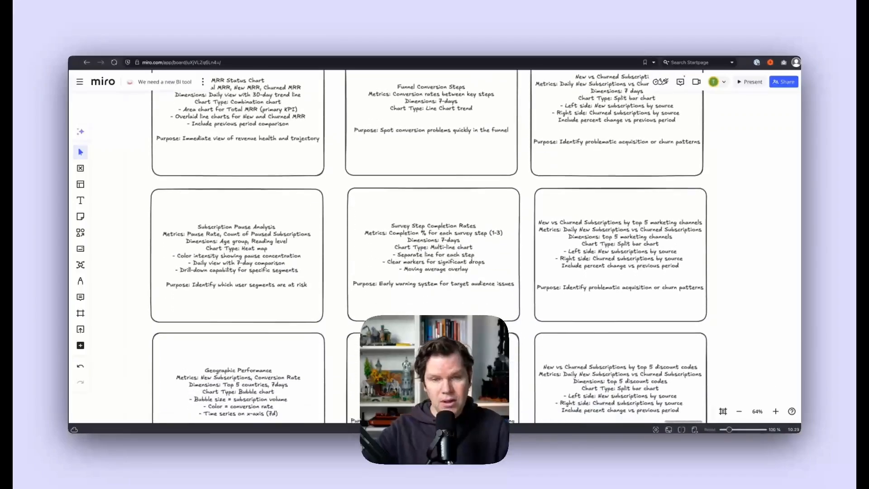
pyautogui.scroll(1, 425, 246)
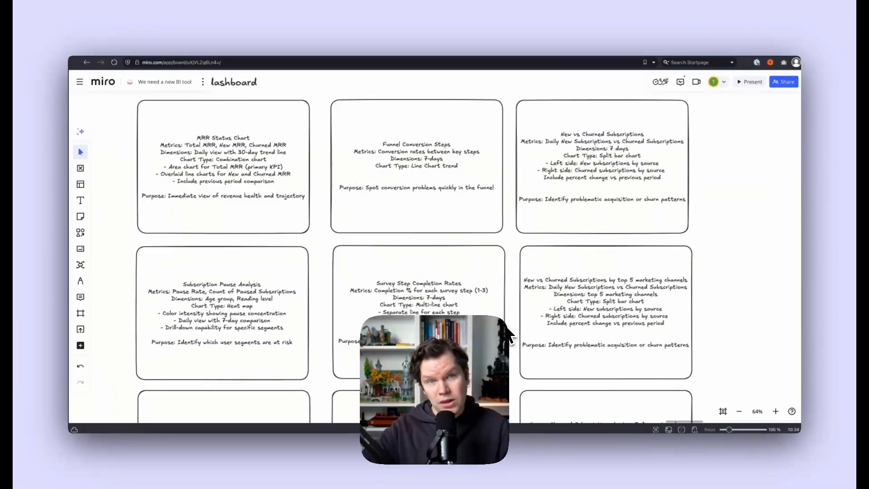
pyautogui.scroll(-1, 435, 340)
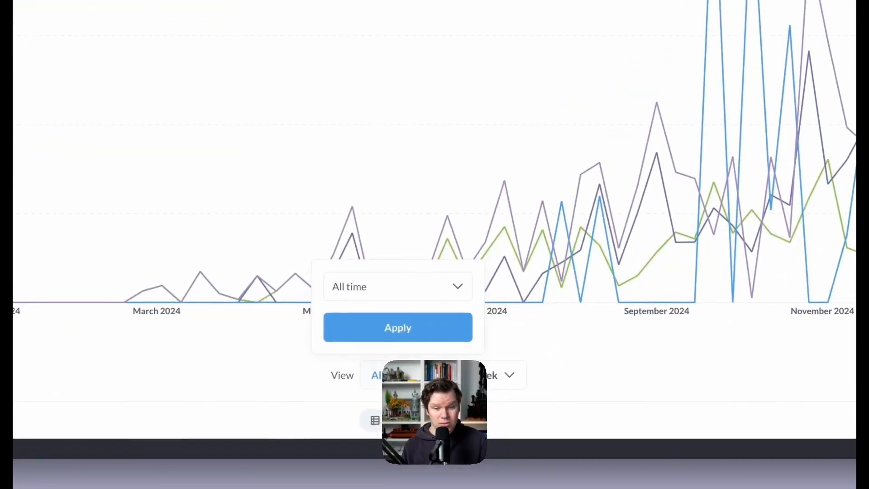
# In Metabase, limit the report date of the weekly MRR metrics chart to the previous 30 days.
pyautogui.click(460, 283)
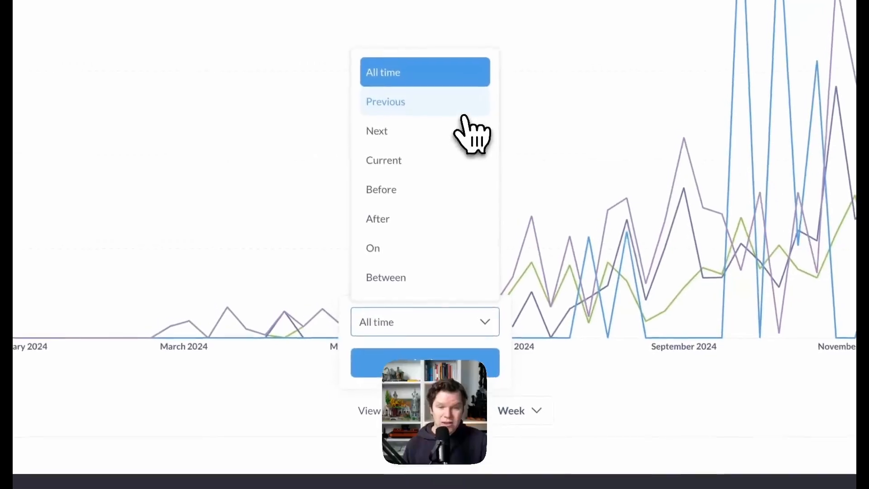
pyautogui.click(463, 114)
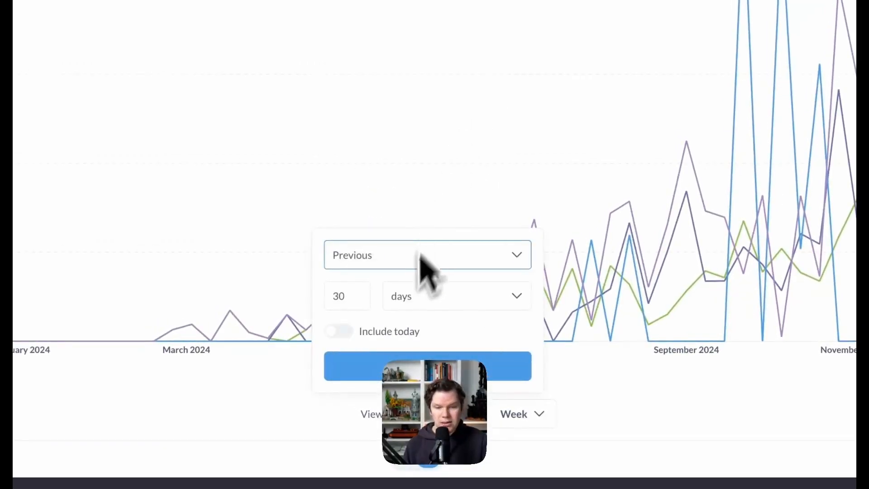
pyautogui.click(428, 369)
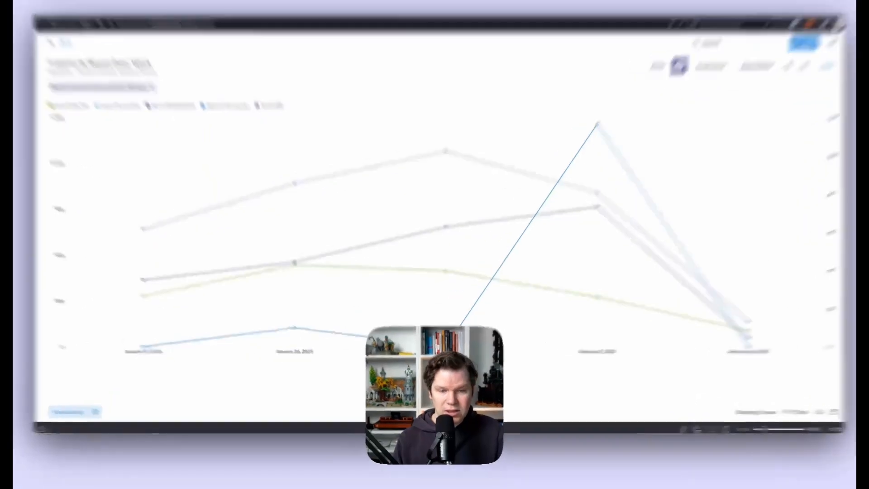
# Shorten the chart's report date range to the previous 7 days.
pyautogui.click(423, 386)
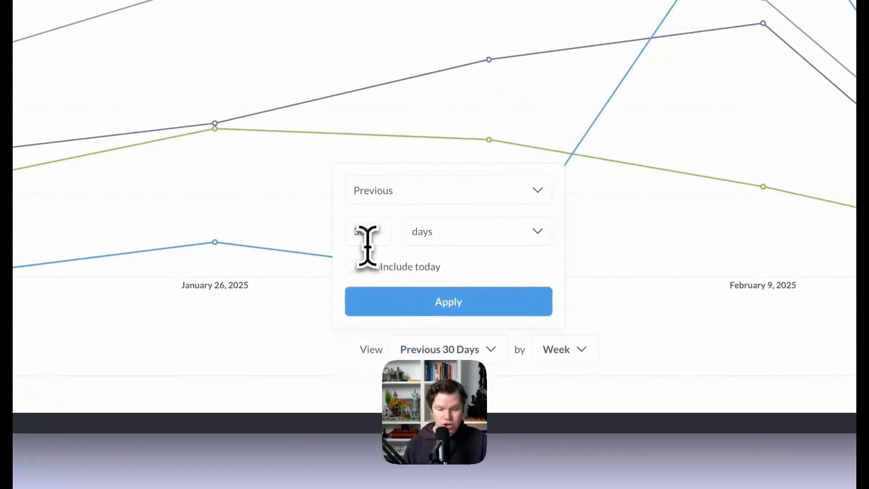
pyautogui.doubleClick(374, 231)
pyautogui.write('7')
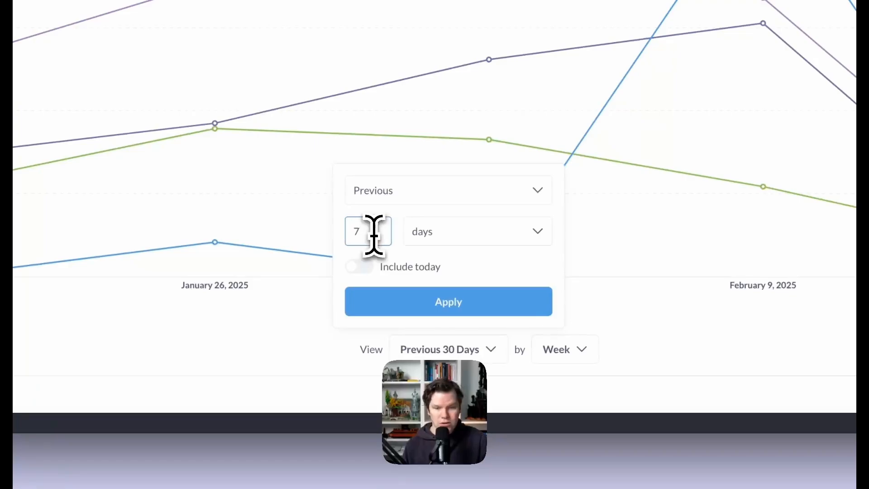
pyautogui.click(413, 306)
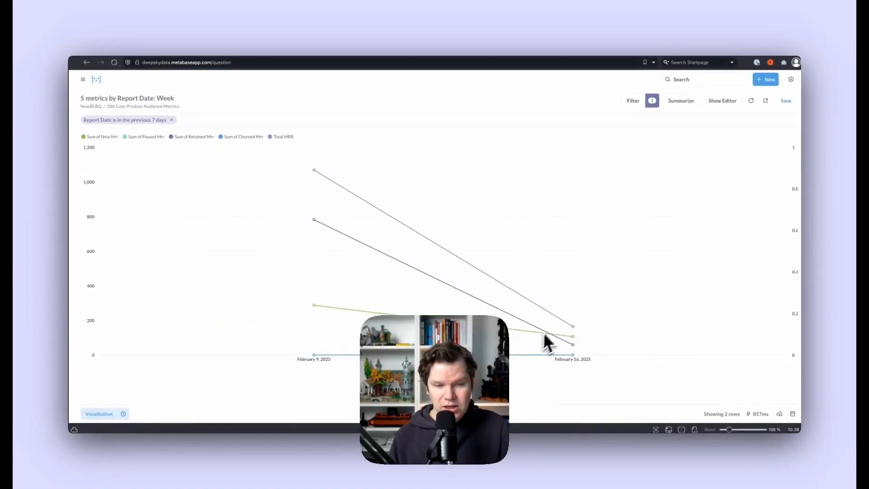
# Try grouping the report date by day and return the grouping to Week.
pyautogui.moveTo(577, 337)
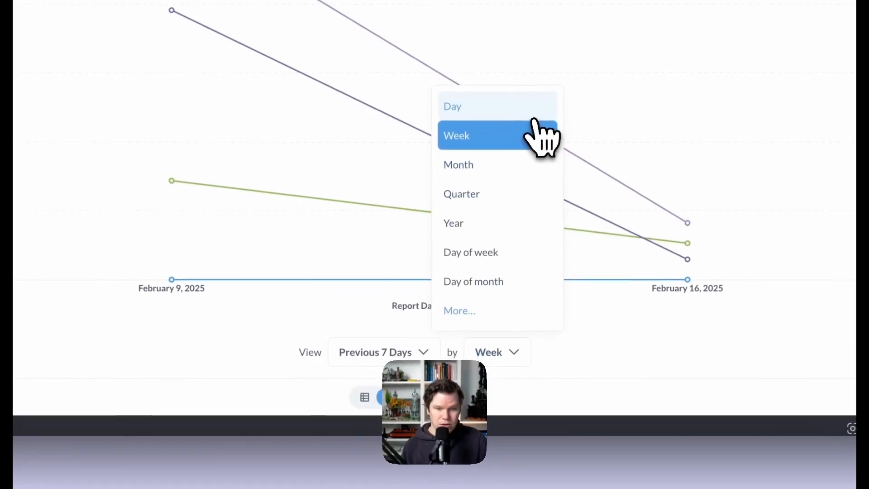
pyautogui.click(534, 117)
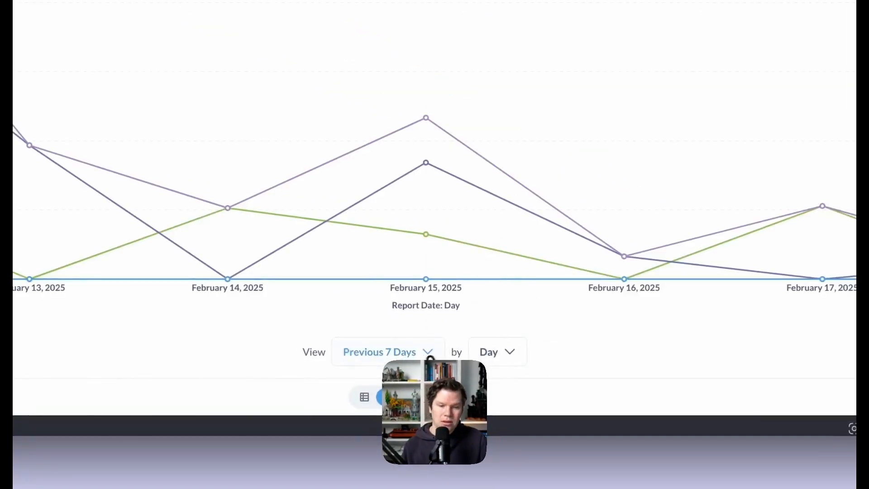
pyautogui.click(380, 351)
pyautogui.click(551, 329)
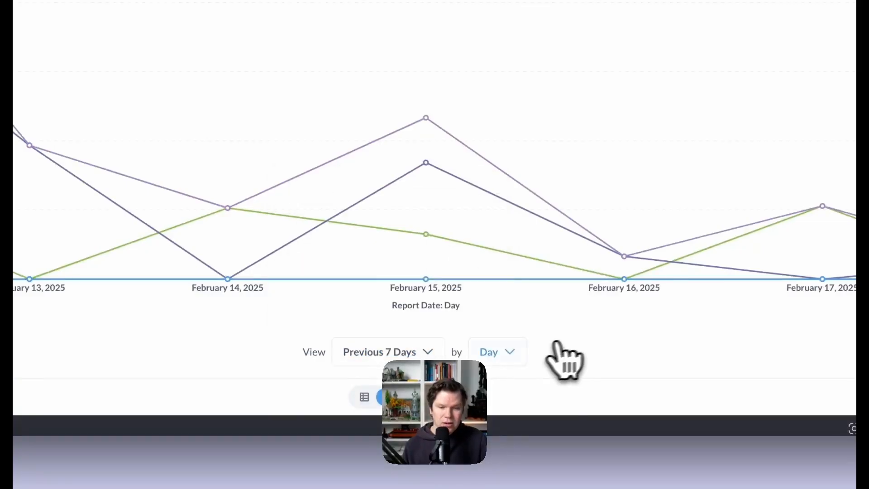
pyautogui.click(514, 352)
pyautogui.click(522, 153)
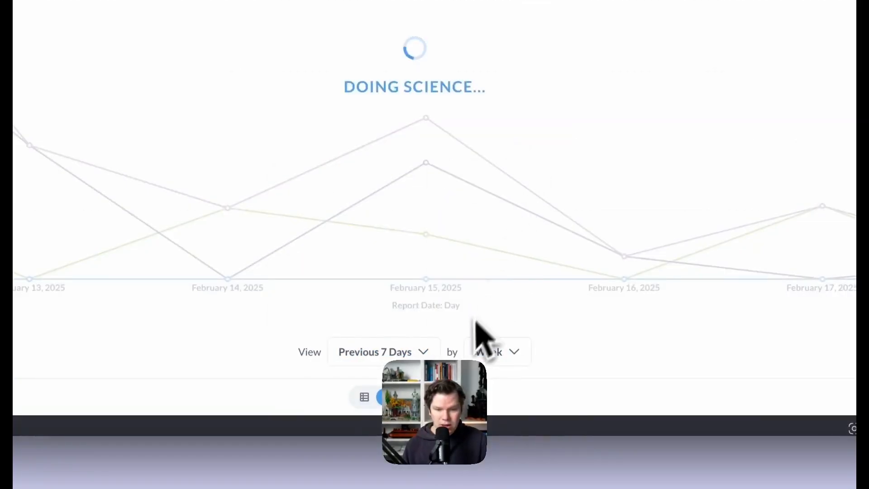
# Set the chart's report date range to the previous 4 weeks.
pyautogui.click(415, 352)
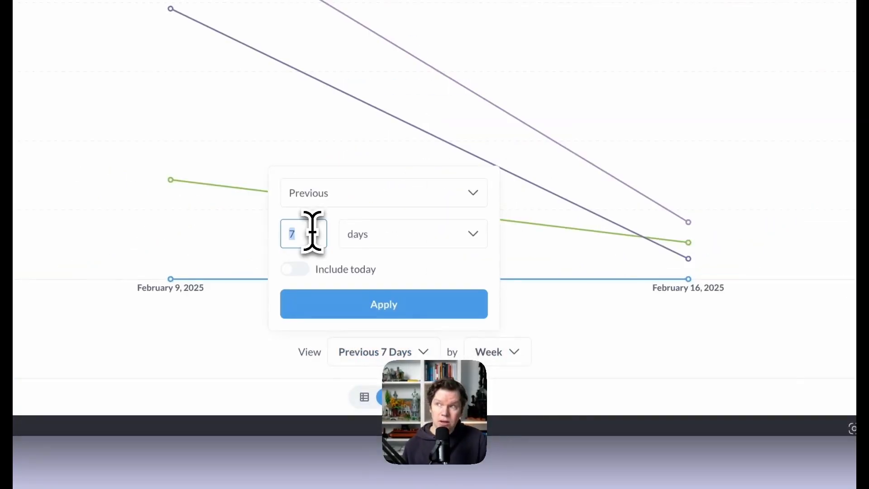
pyautogui.write('28')
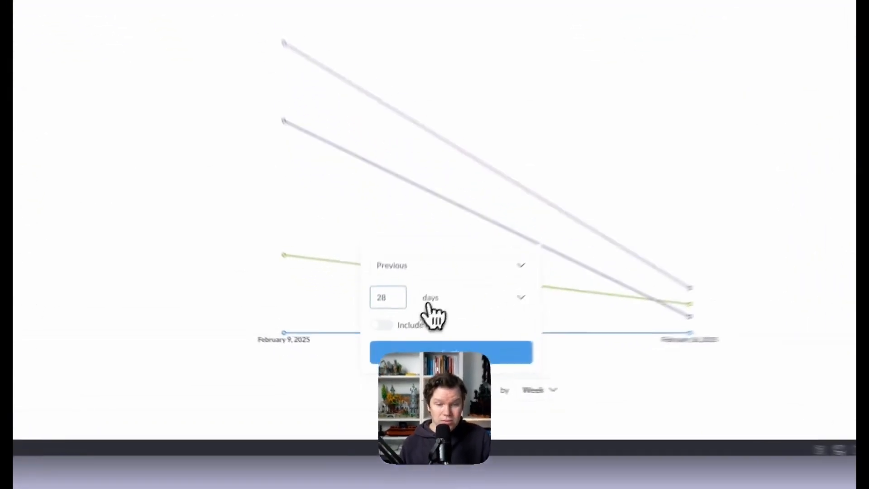
pyautogui.click(429, 302)
pyautogui.click(446, 200)
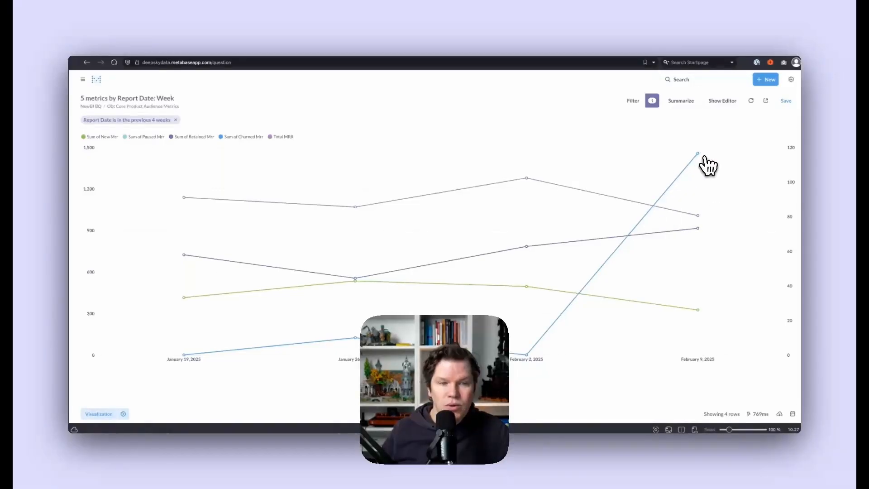
pyautogui.moveTo(699, 156)
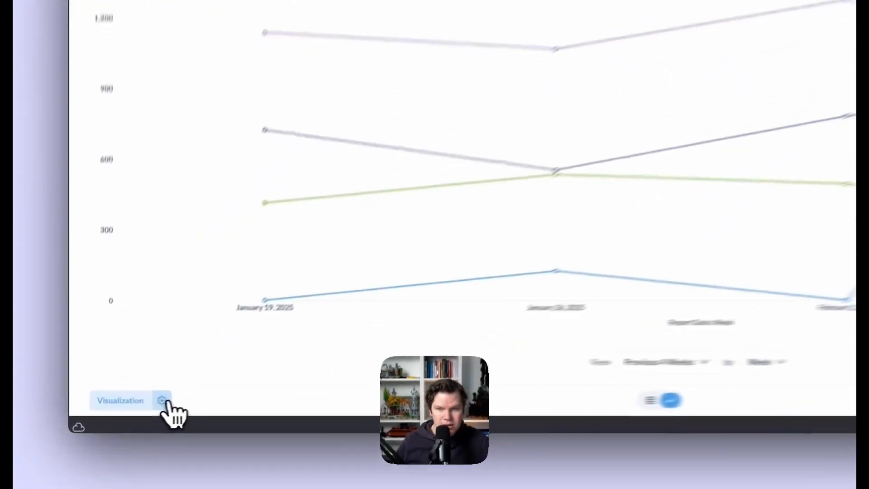
# Change the Total MRR series color to dark green in the visualization settings.
pyautogui.click(162, 401)
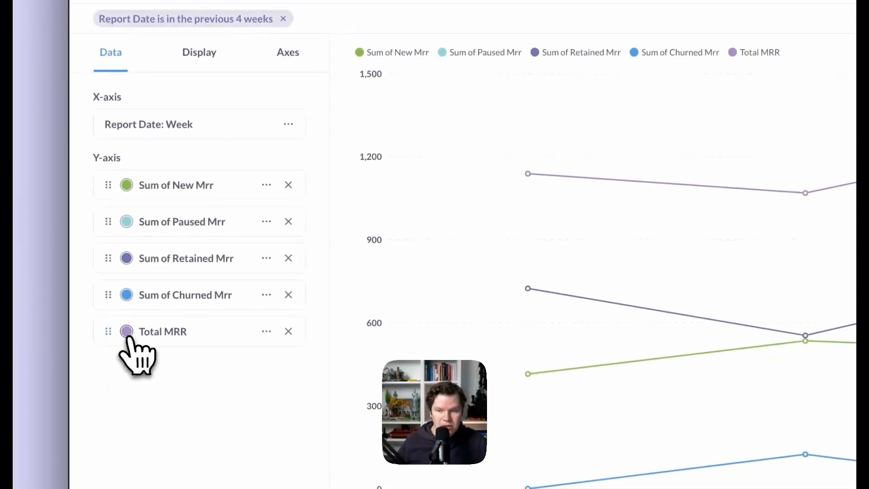
pyautogui.click(126, 332)
pyautogui.scroll(-2, 170, 368)
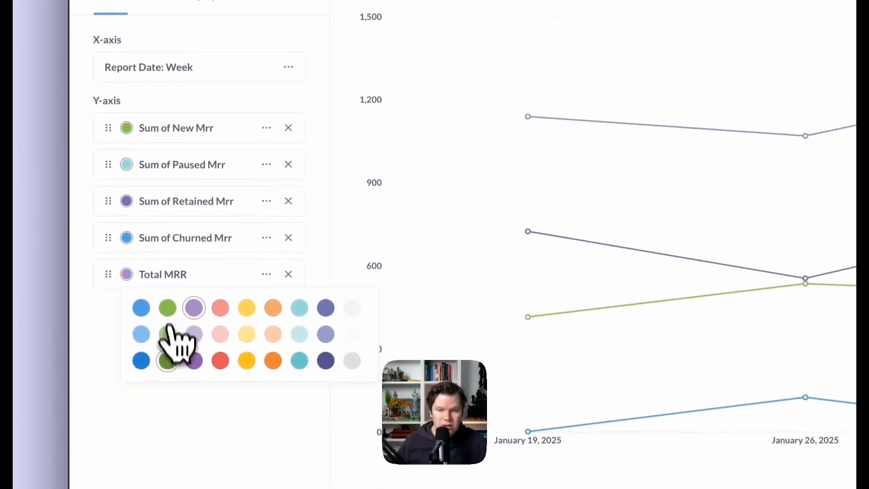
pyautogui.click(168, 362)
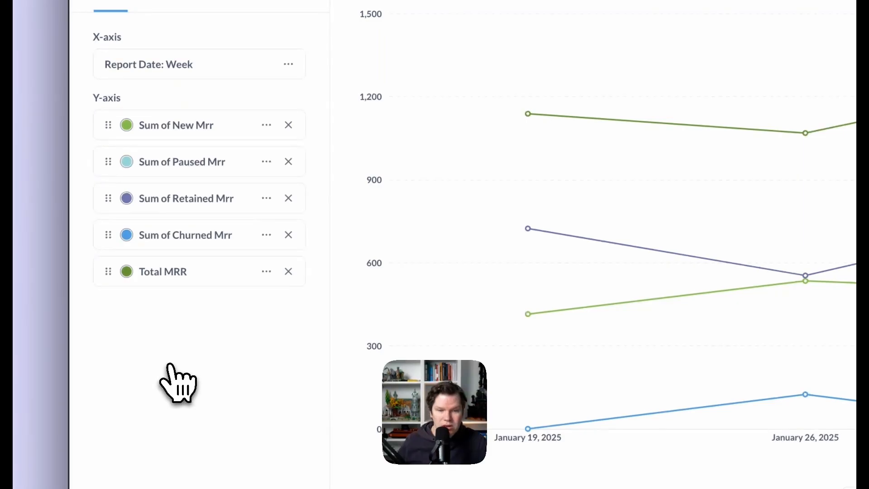
# Color the Sum of New Mrr series light green and the Sum of Churned Mrr series strong red.
pyautogui.click(127, 126)
pyautogui.click(168, 184)
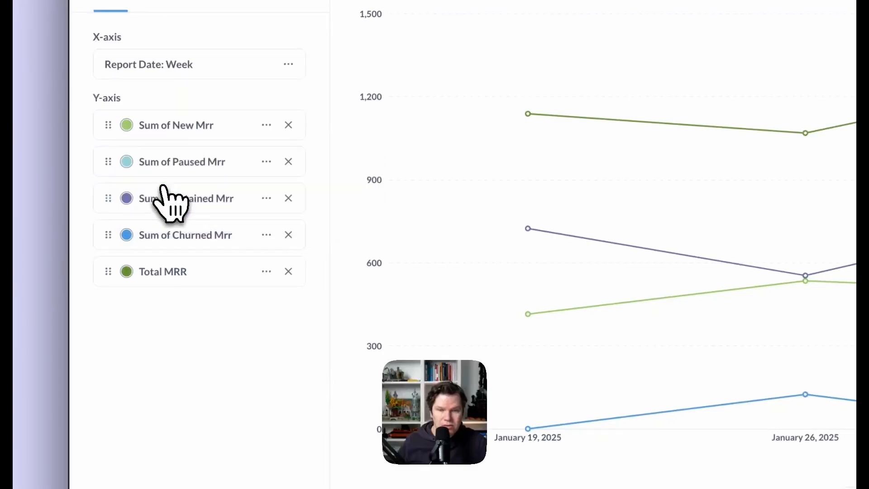
pyautogui.click(127, 234)
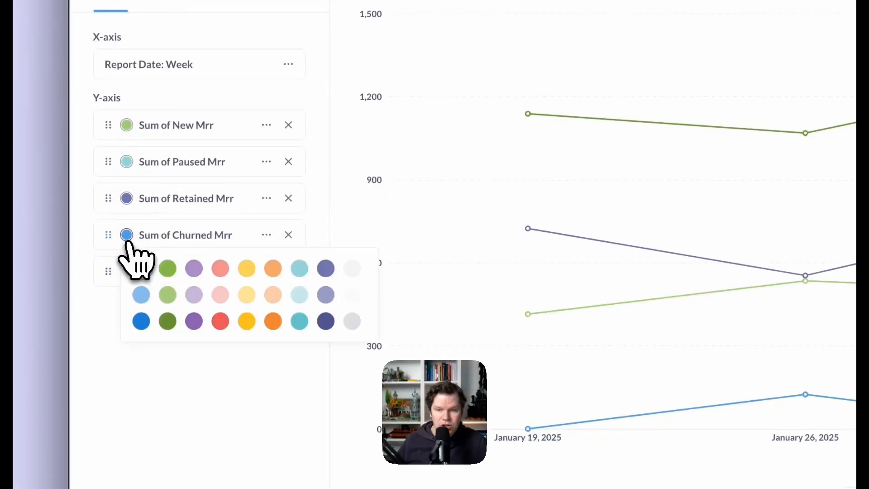
pyautogui.click(220, 321)
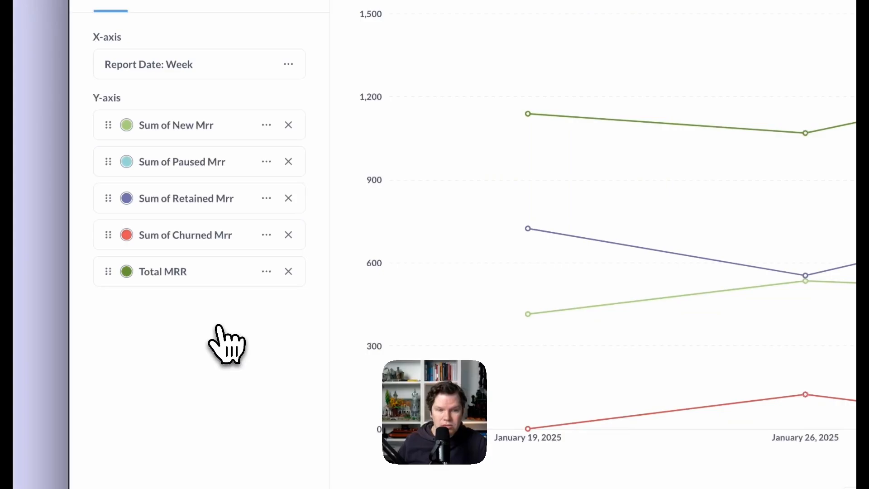
# Color the Sum of Retained Mrr series light blue and the Sum of Paused Mrr series salmon pink.
pyautogui.click(127, 198)
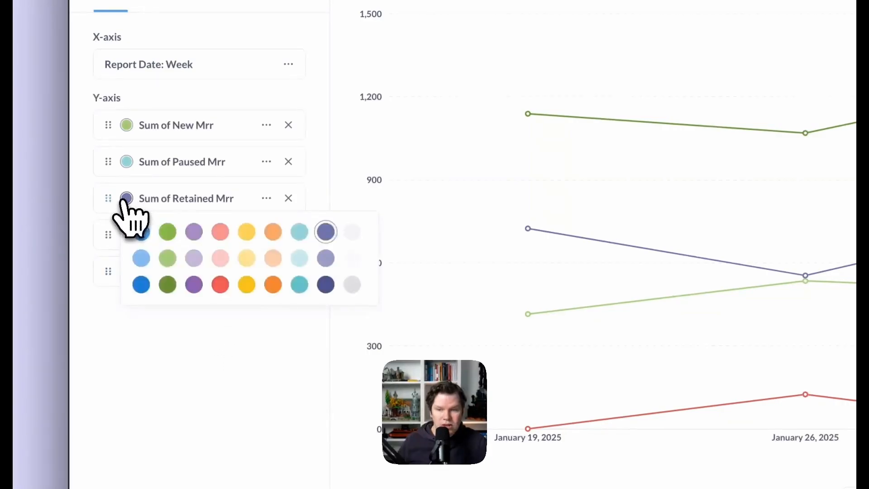
pyautogui.click(141, 258)
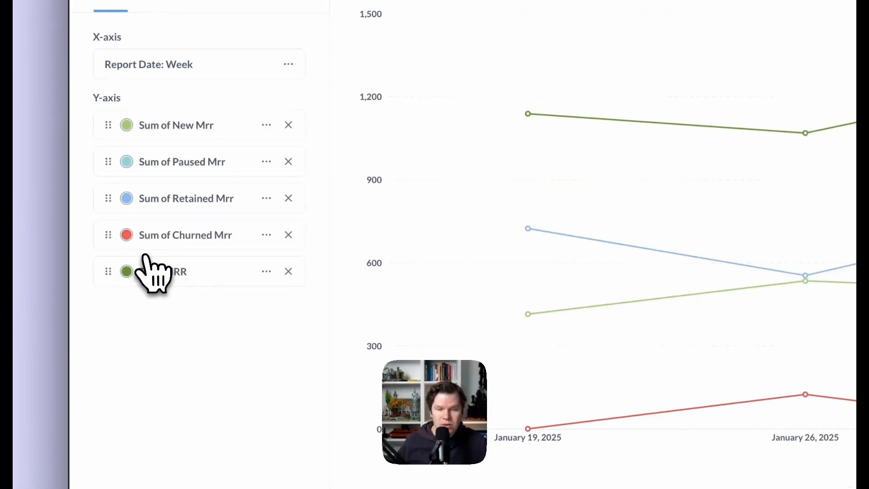
pyautogui.click(127, 161)
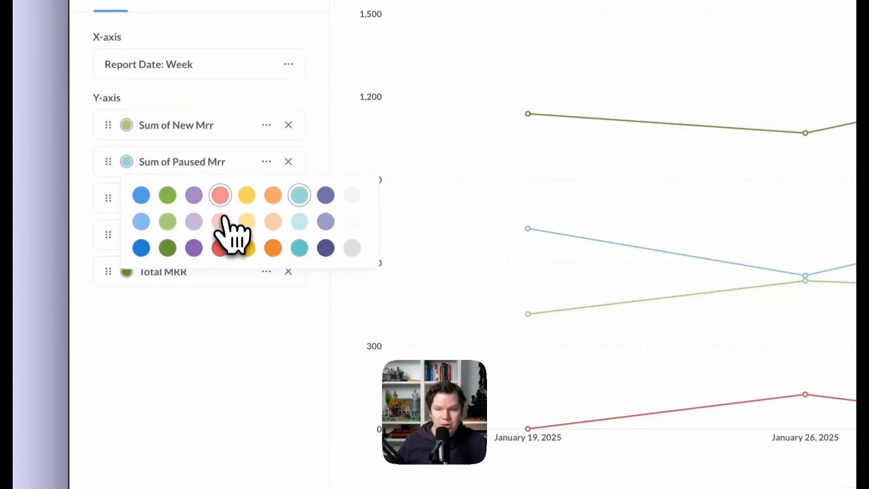
pyautogui.click(220, 195)
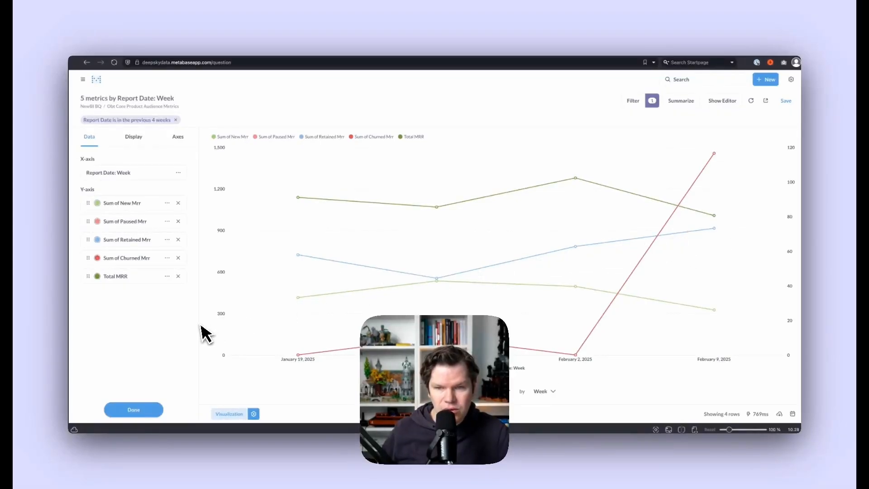
# Change the display type of the Total MRR series to area, trying bars first.
pyautogui.click(167, 276)
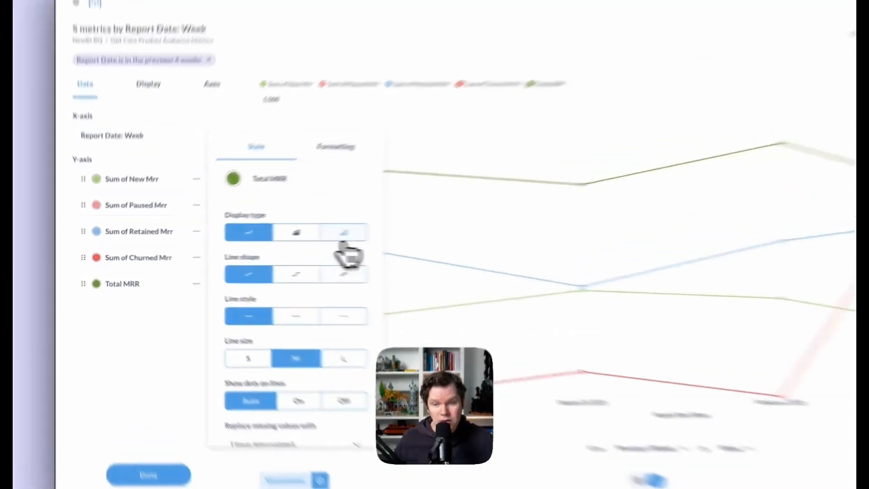
pyautogui.click(270, 240)
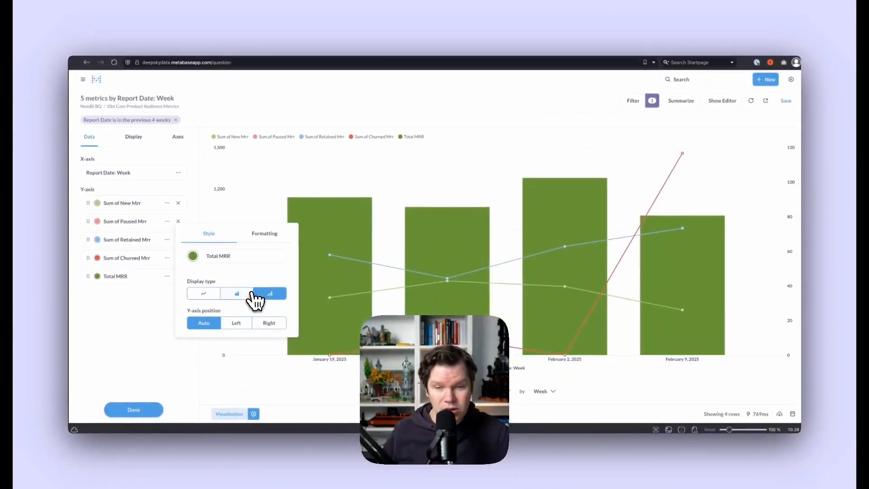
pyautogui.click(240, 294)
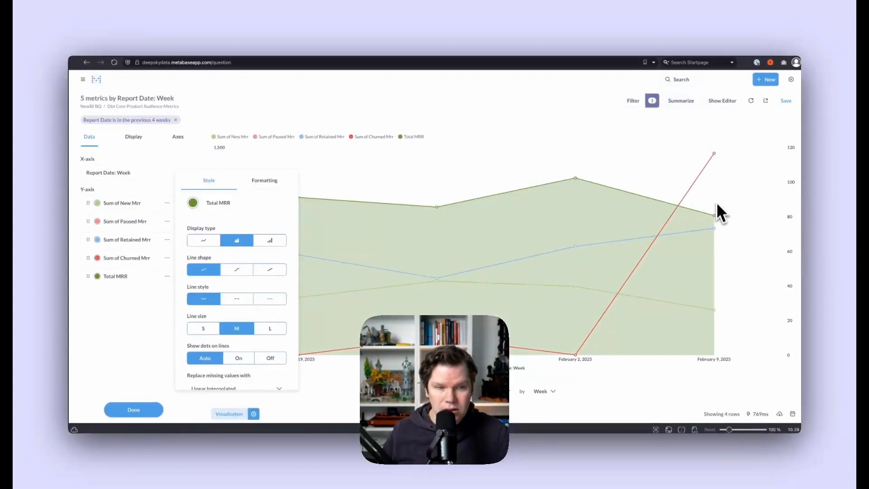
pyautogui.moveTo(715, 216)
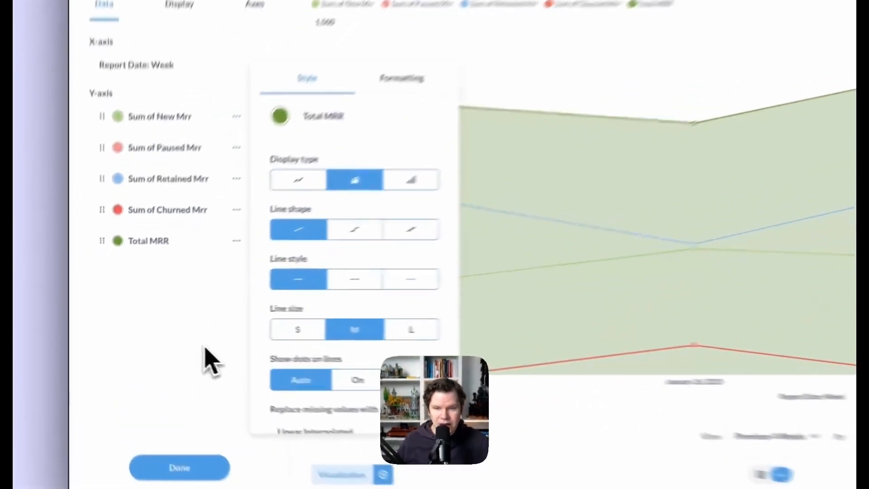
pyautogui.click(153, 341)
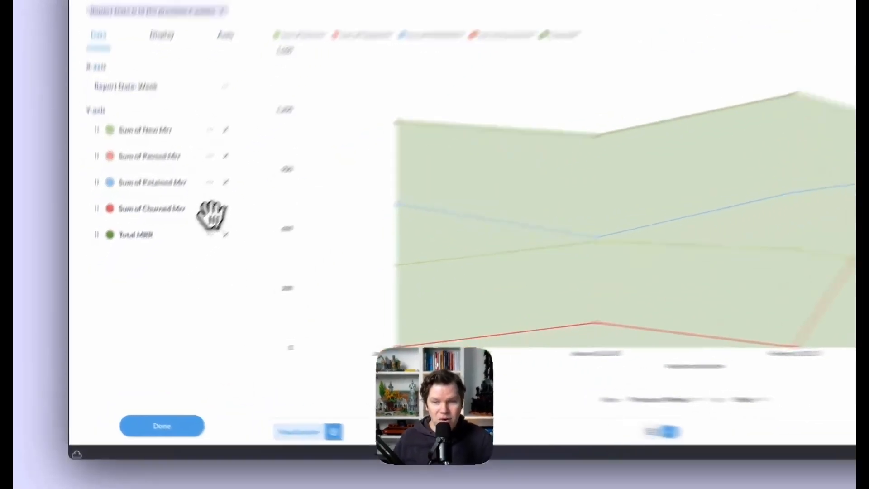
# Set the Y-axis position of the Sum of Churned Mrr and Sum of Paused Mrr series to Left.
pyautogui.click(266, 143)
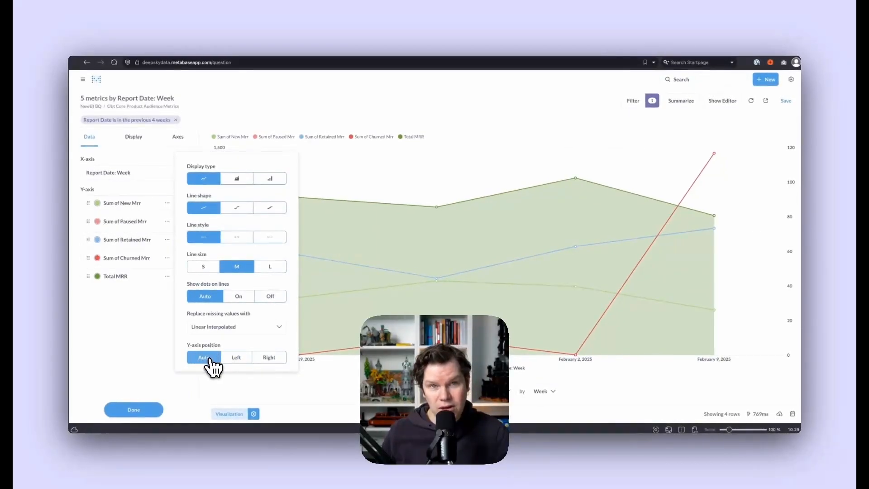
pyautogui.click(233, 363)
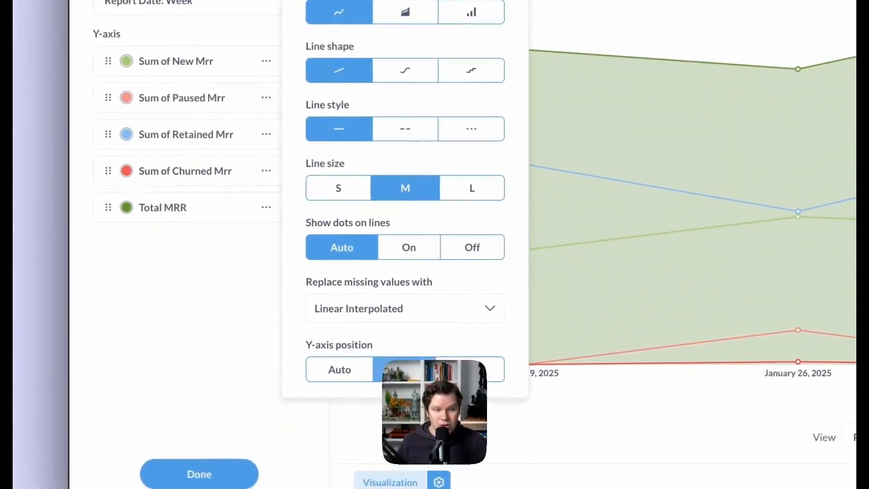
pyautogui.click(221, 300)
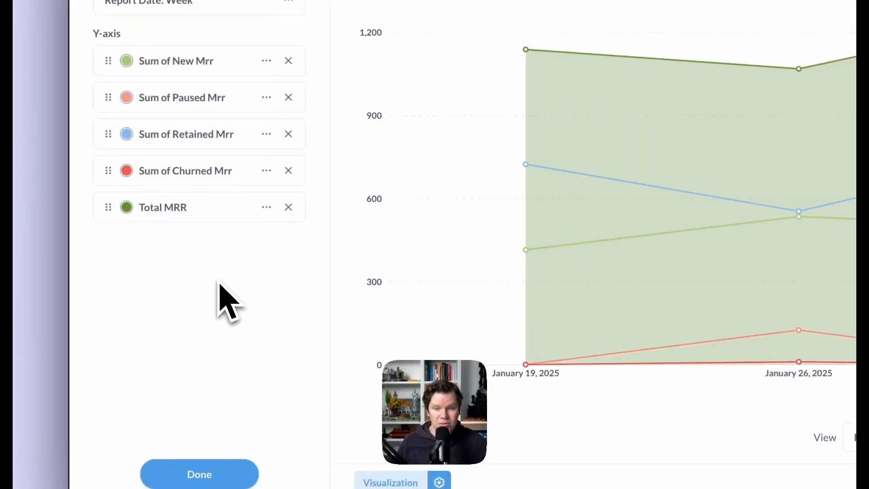
pyautogui.click(266, 97)
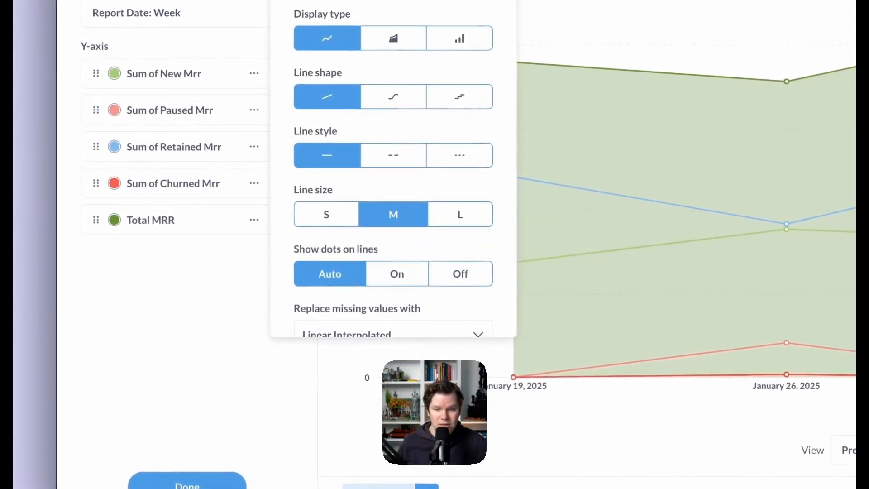
pyautogui.scroll(-2, 446, 239)
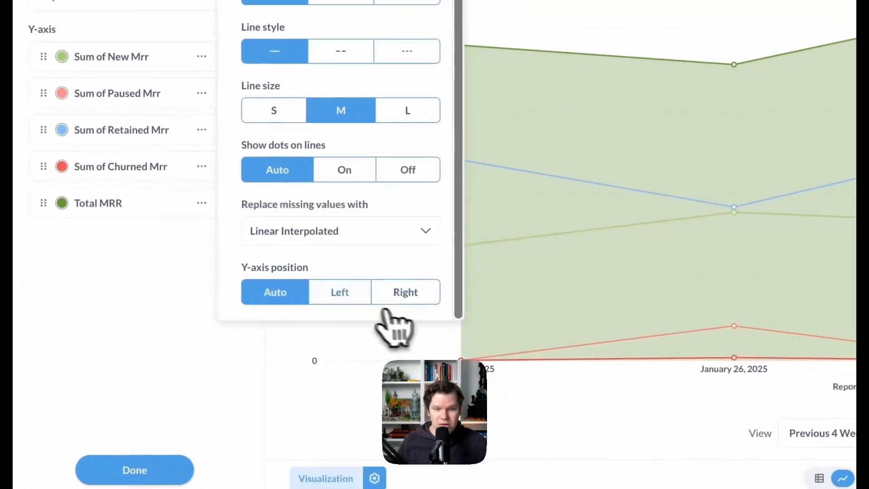
pyautogui.click(408, 310)
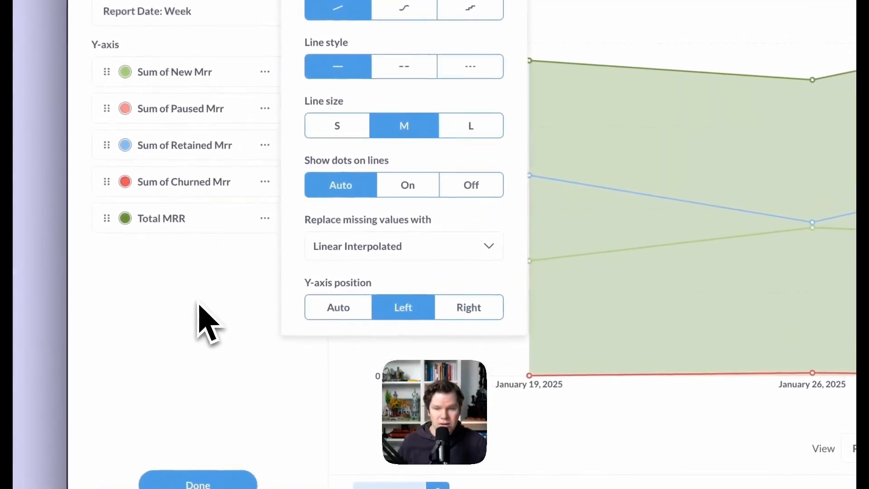
pyautogui.click(138, 300)
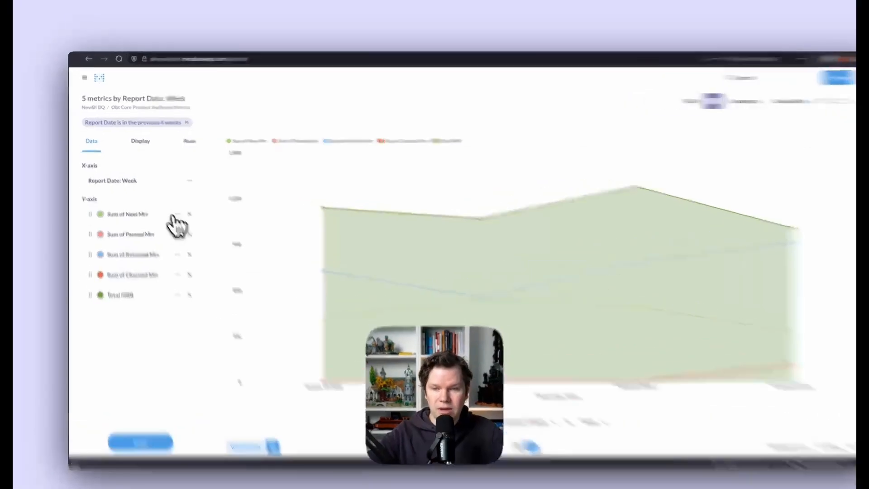
# Rename the Sum of New Mrr series to New Mrr.
pyautogui.click(177, 214)
pyautogui.click(235, 133)
pyautogui.click(243, 135)
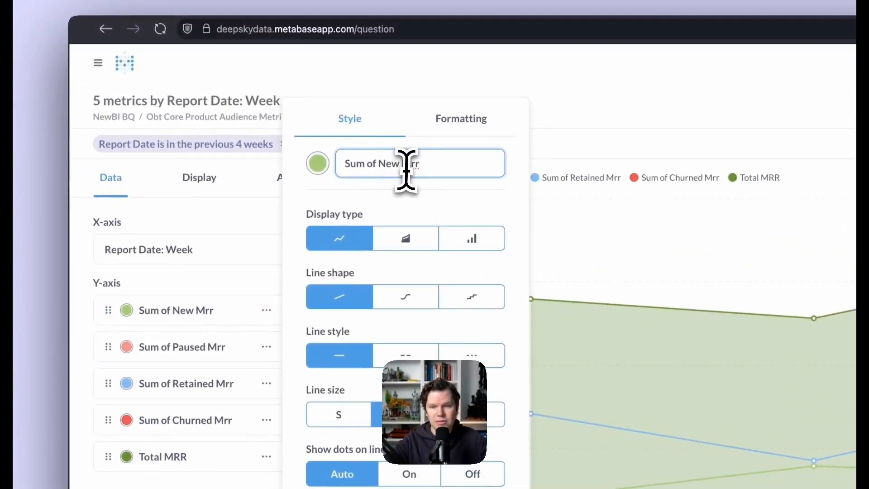
pyautogui.press('super+shift+Left')
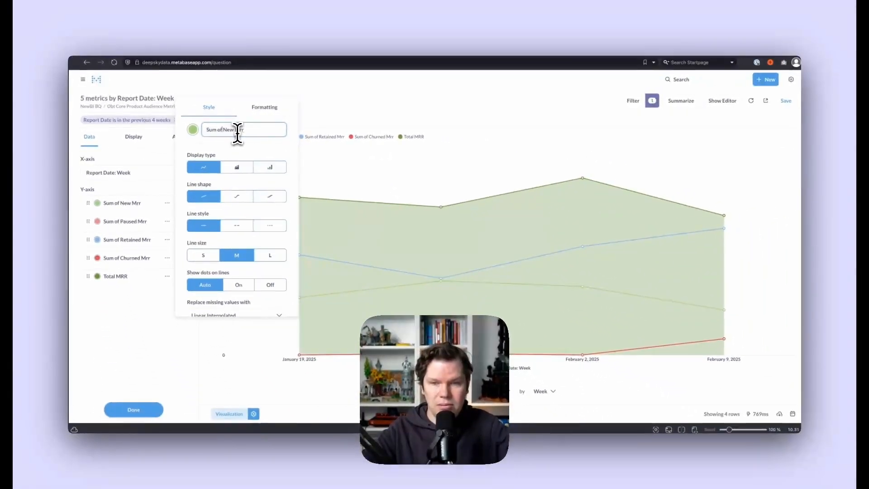
pyautogui.press('super+shift+Left')
pyautogui.press('BackSpace')
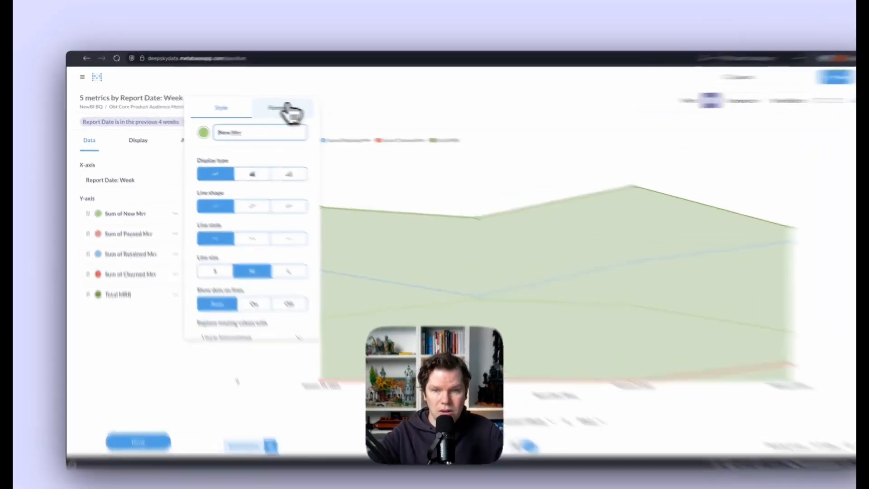
# Format the New Mrr series values as US Dollar currency with the $ symbol as label style.
pyautogui.click(287, 108)
pyautogui.click(428, 307)
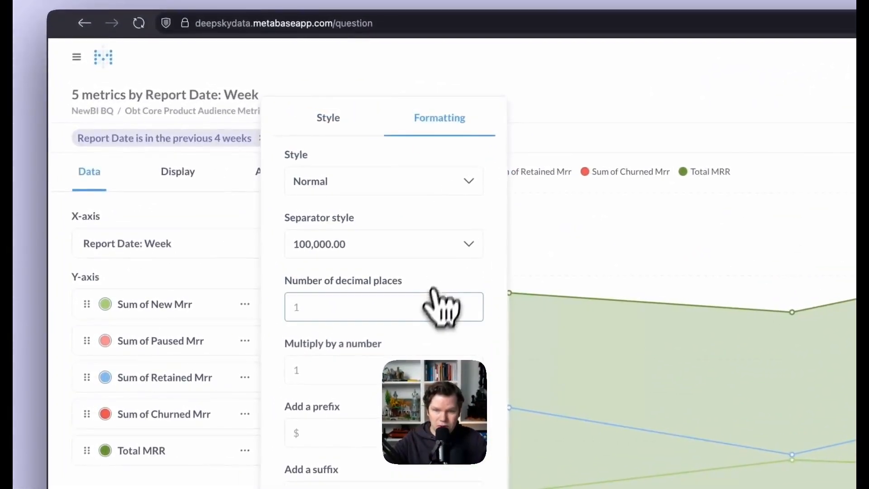
pyautogui.click(325, 434)
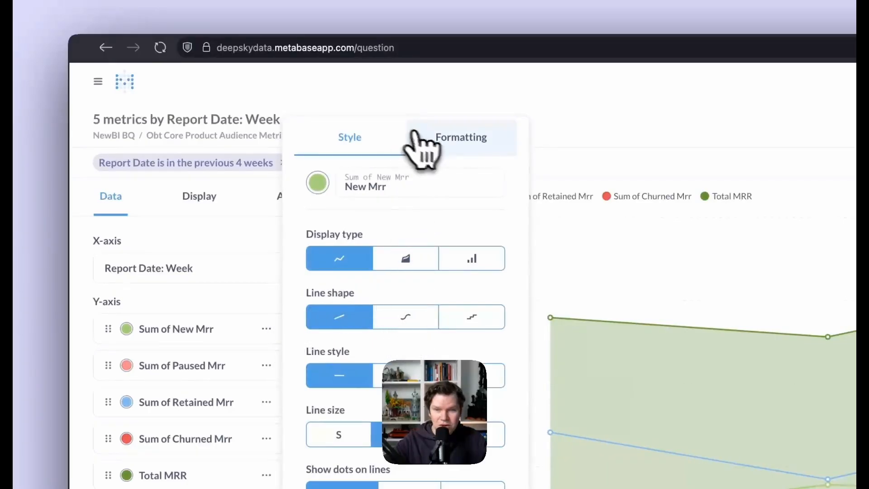
pyautogui.click(462, 144)
pyautogui.scroll(-5, 397, 350)
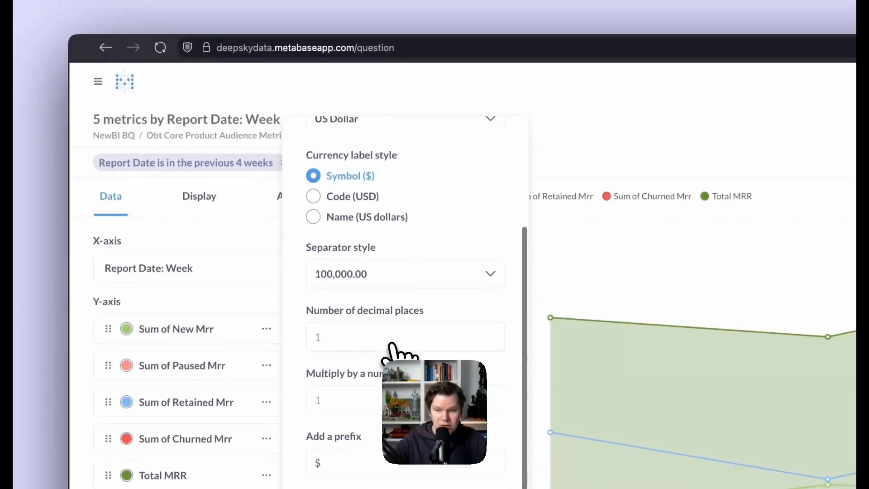
pyautogui.click(340, 459)
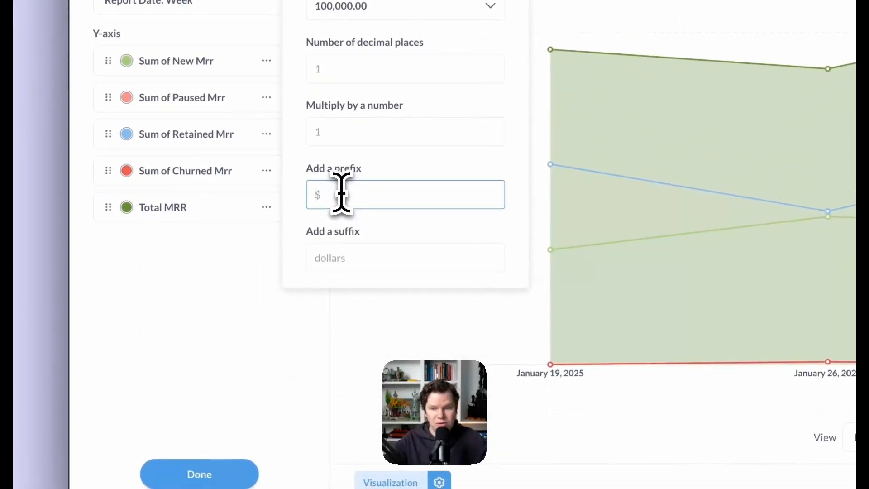
pyautogui.click(223, 374)
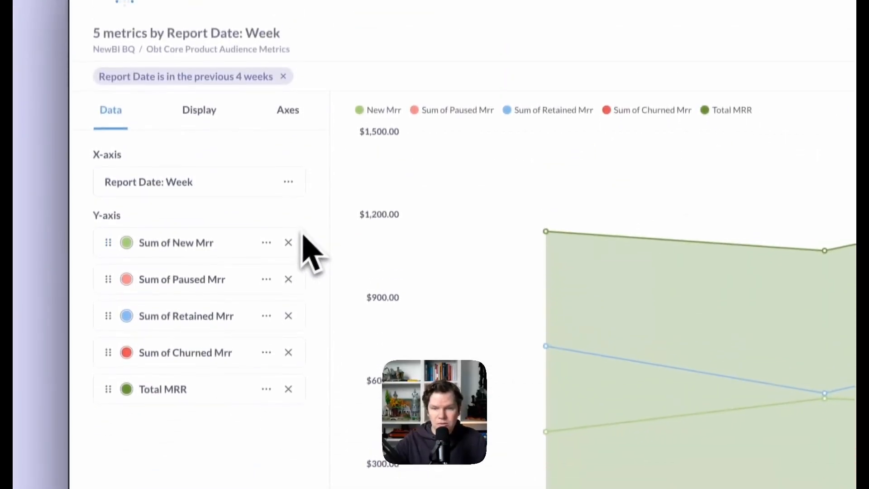
# Shorten the names of the other summed series to Paused Mrr, Retained Mrr and Churned Mrr.
pyautogui.click(266, 97)
pyautogui.click(373, 146)
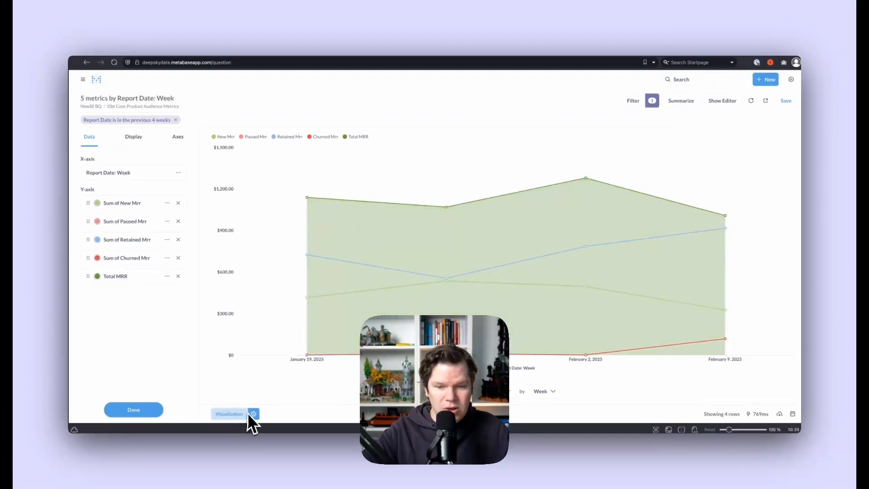
# Turn on a goal line for the chart and set its goal value to 1500.
pyautogui.click(137, 137)
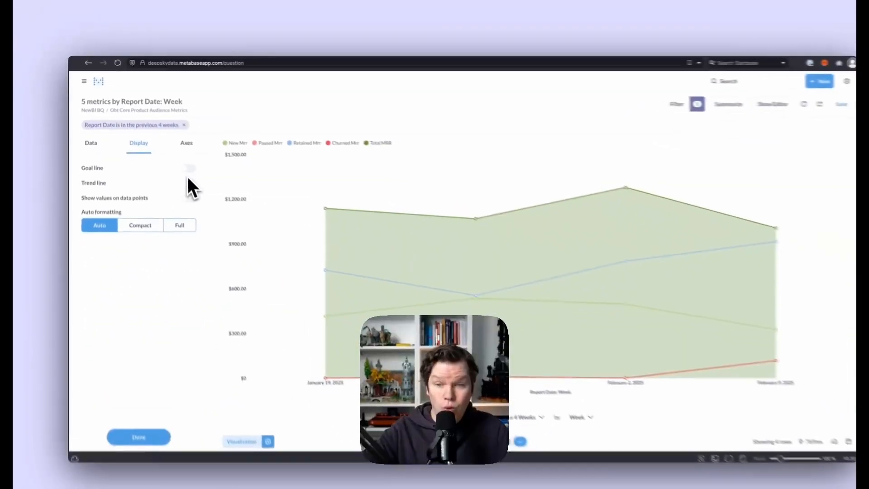
pyautogui.click(189, 169)
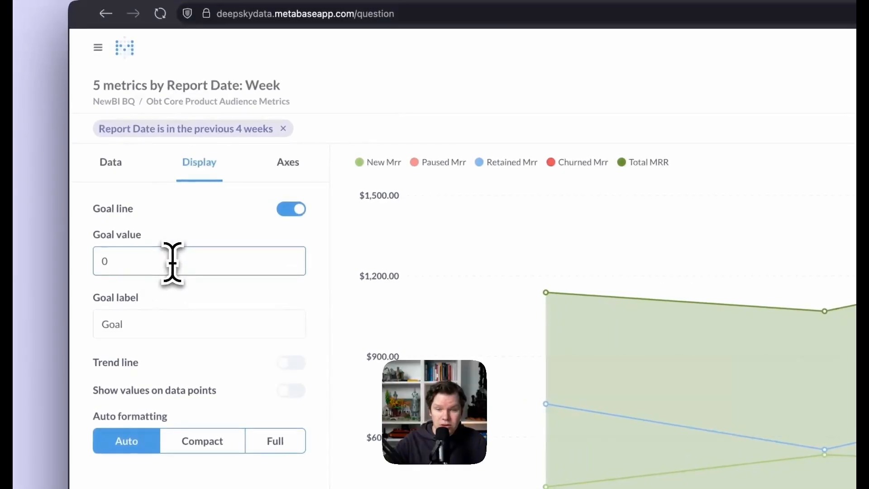
pyautogui.click(172, 262)
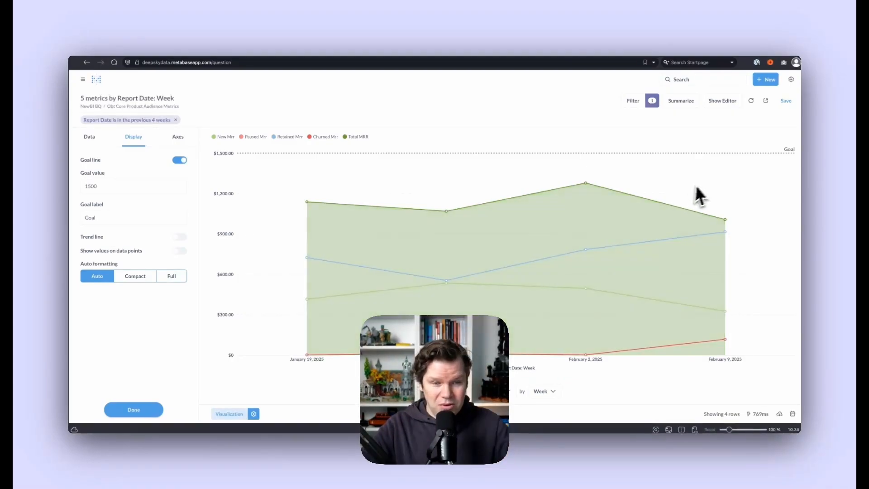
# Group the chart by month and set its date range to the previous 4 months, including this month.
pyautogui.click(559, 391)
pyautogui.click(553, 298)
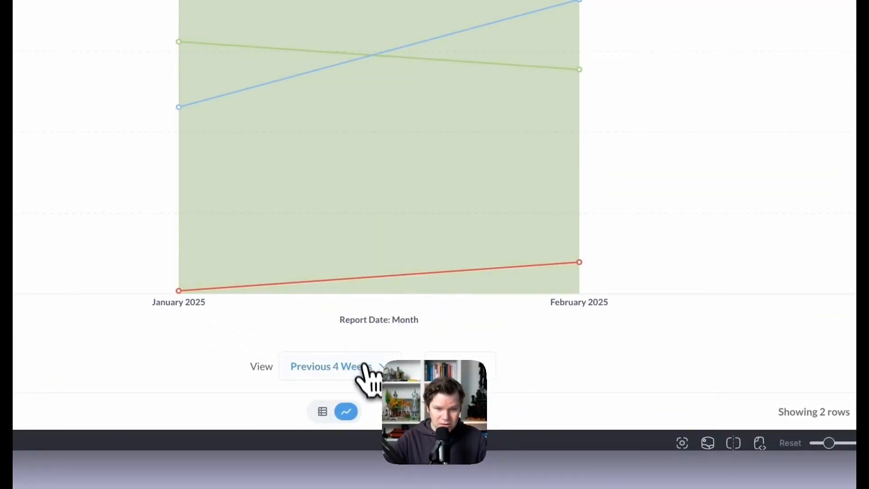
pyautogui.click(365, 365)
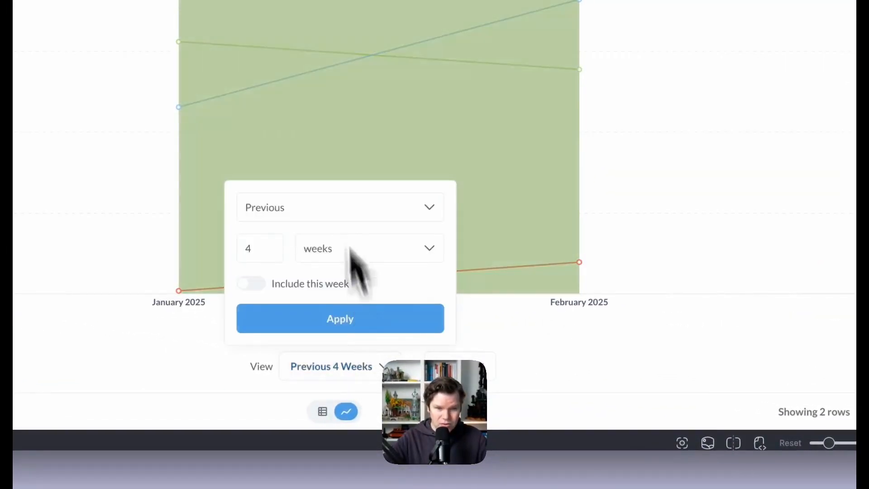
pyautogui.click(312, 248)
pyautogui.click(354, 143)
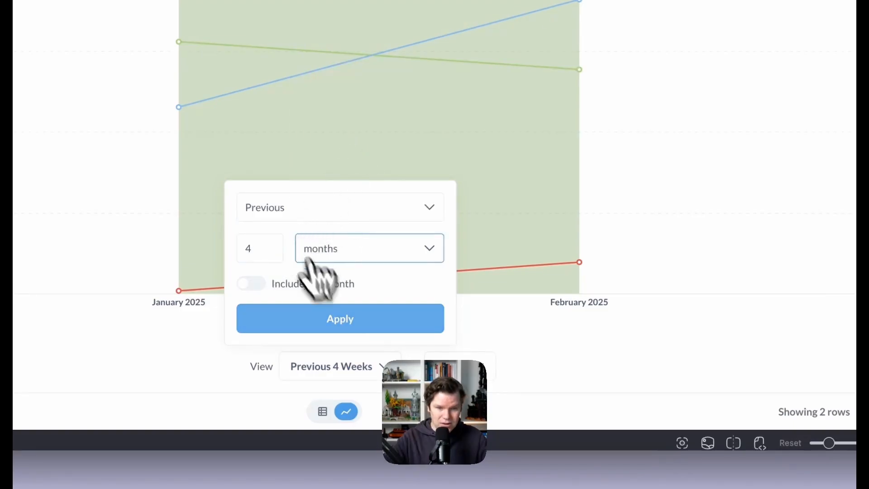
pyautogui.click(347, 319)
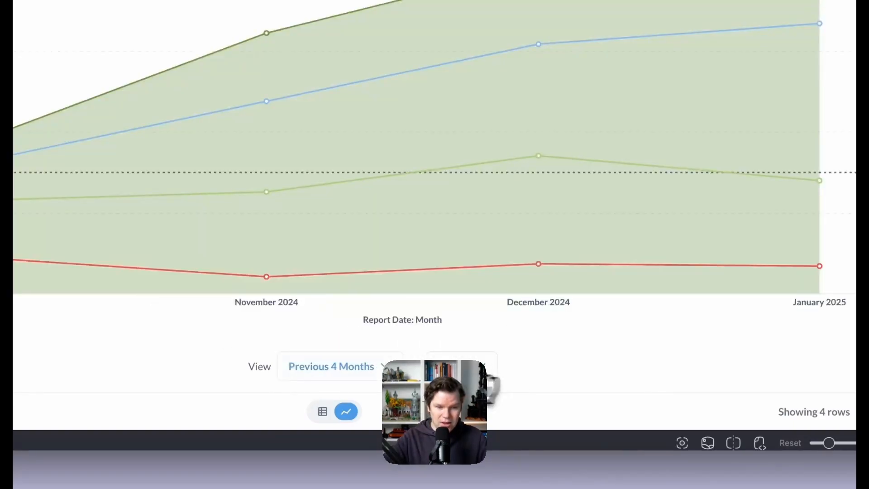
pyautogui.click(380, 367)
pyautogui.click(308, 282)
pyautogui.click(327, 313)
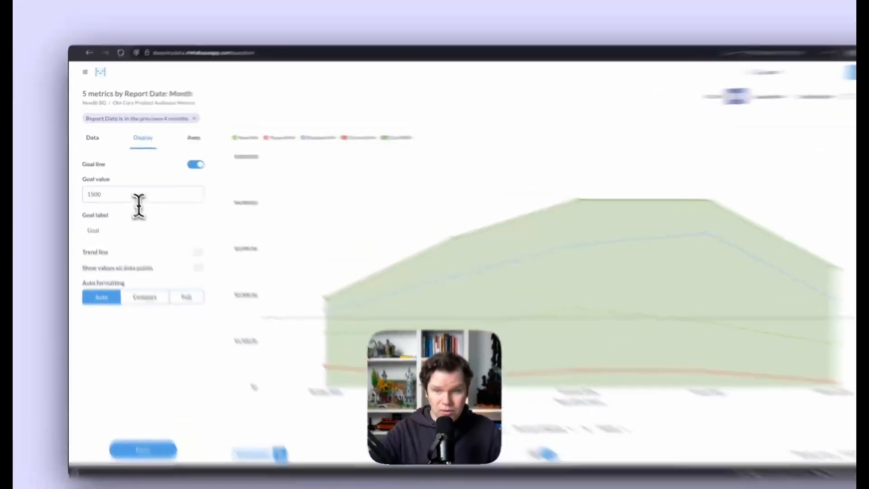
# Set the goal value of the goal line to 4200.
pyautogui.doubleClick(132, 186)
pyautogui.write('42')
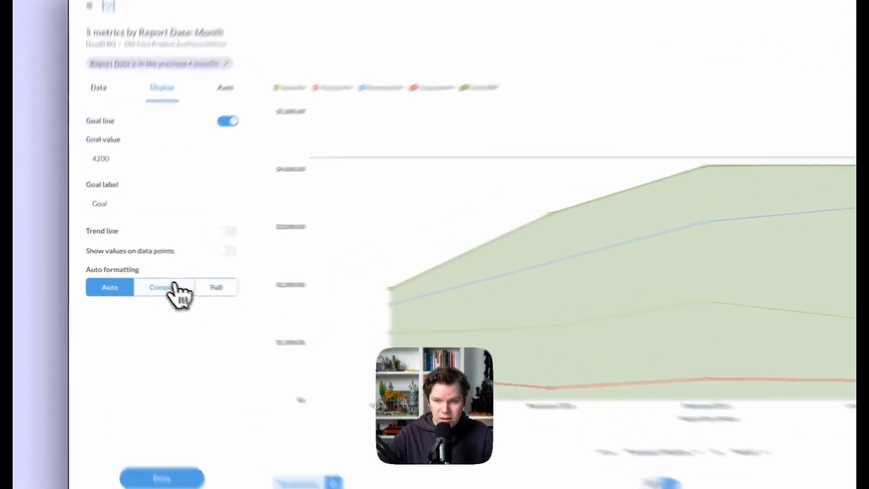
# Try the Compact and Full auto formatting options for the chart values and go back to Auto.
pyautogui.click(137, 278)
pyautogui.click(172, 277)
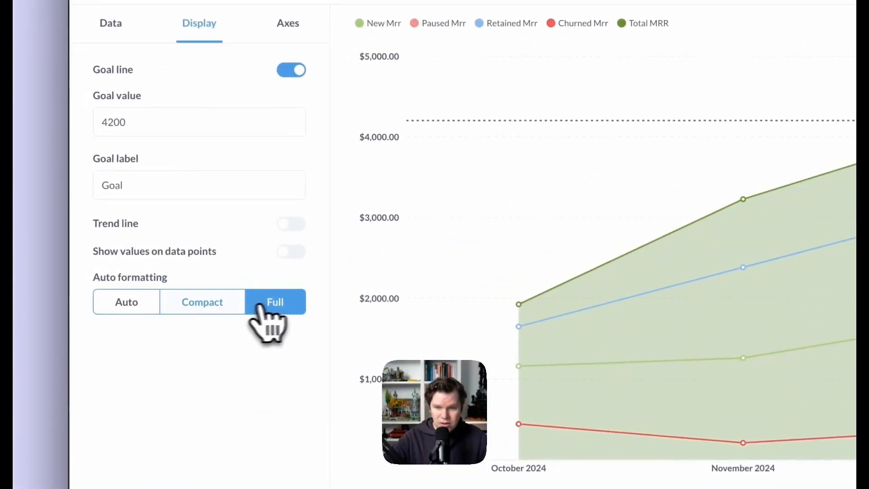
pyautogui.click(222, 302)
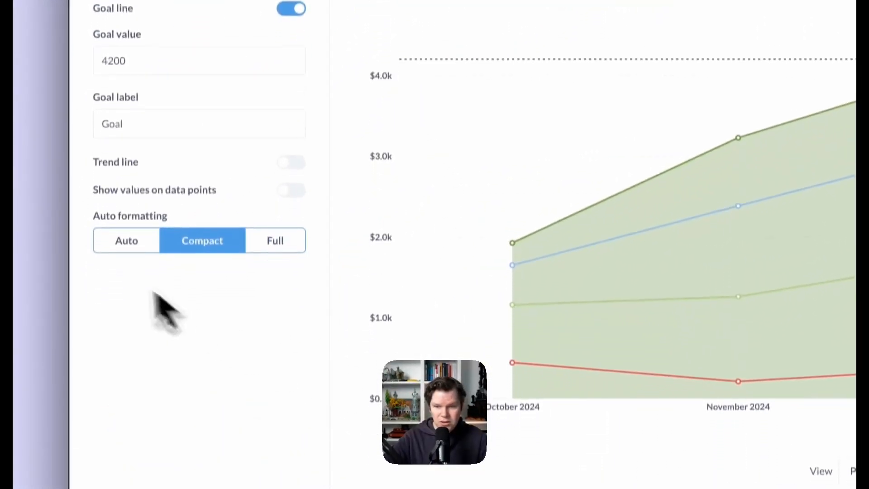
pyautogui.click(126, 302)
pyautogui.click(287, 23)
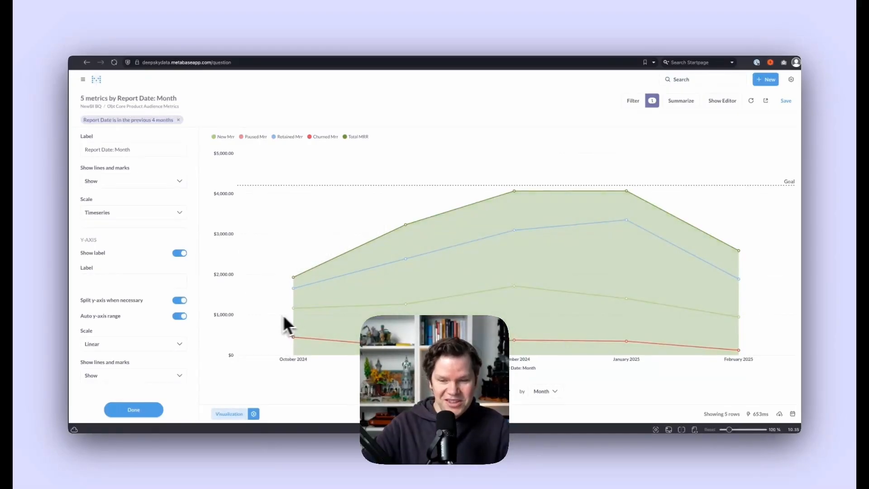
pyautogui.scroll(2, 128, 217)
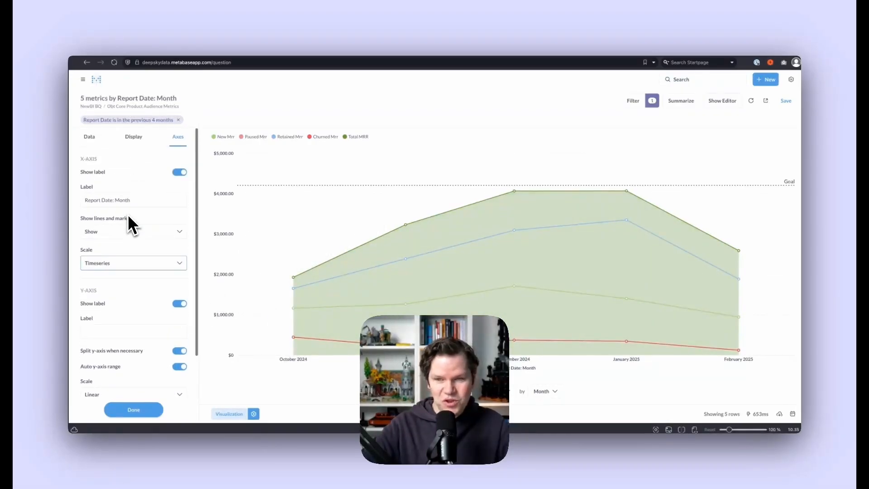
pyautogui.click(137, 135)
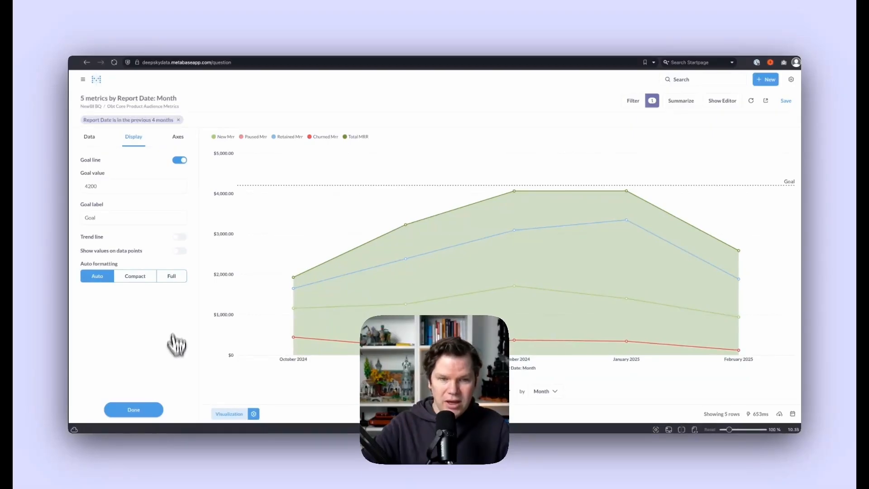
# Finish the visualization settings and save the question as "Daily checkin - MRRs" in the Our analytics collection.
pyautogui.click(159, 406)
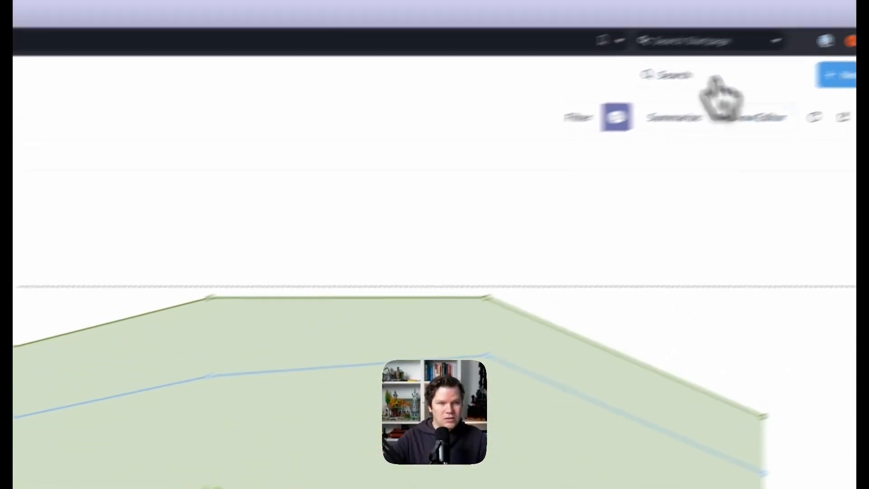
pyautogui.click(782, 144)
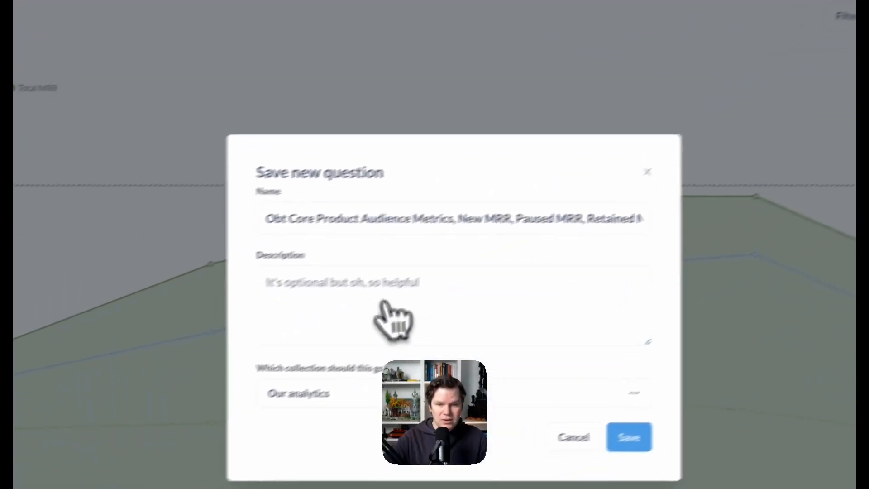
pyautogui.write('Daily ')
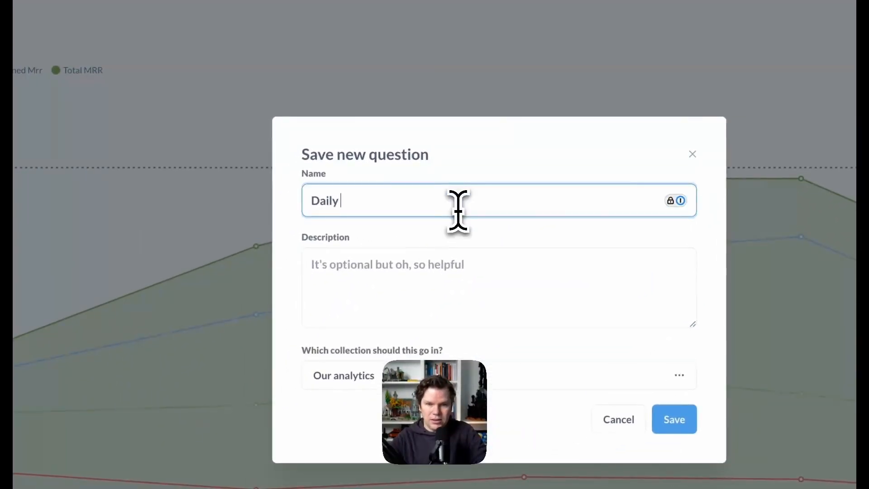
pyautogui.write('checkin - M')
pyautogui.write('RR')
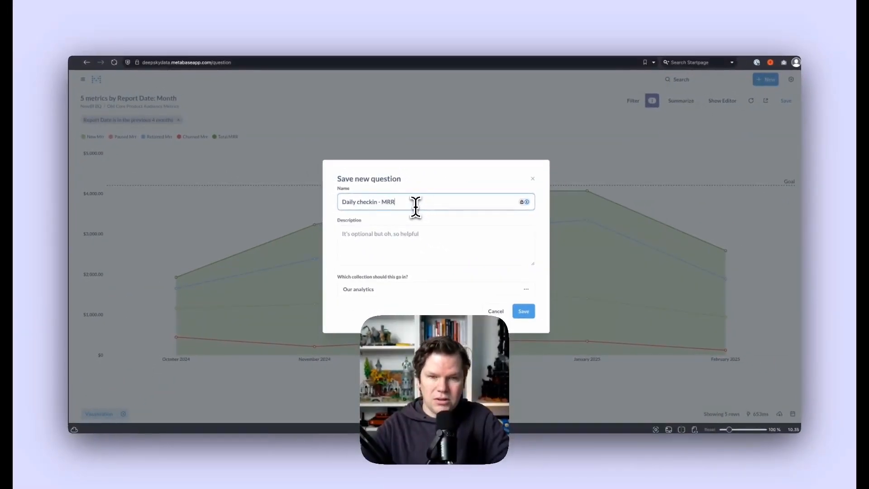
pyautogui.write('s')
pyautogui.click(524, 311)
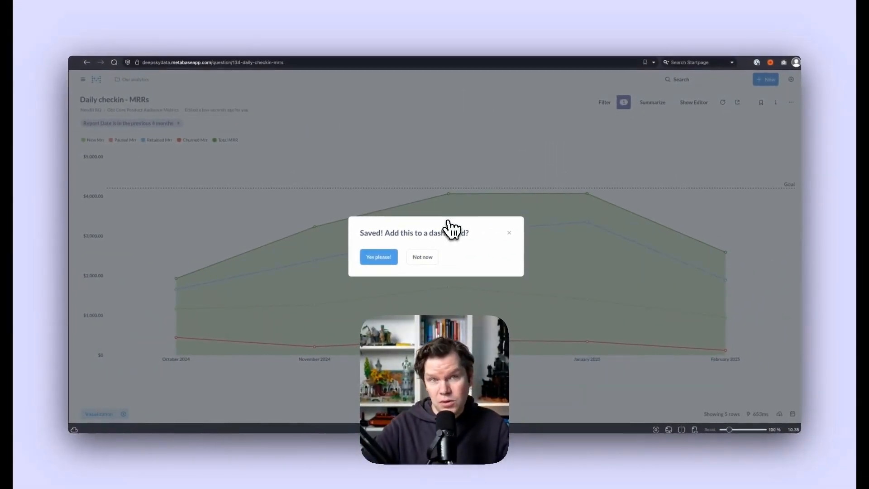
# Add the saved MRR question to the Daily Check In dashboard.
pyautogui.click(392, 258)
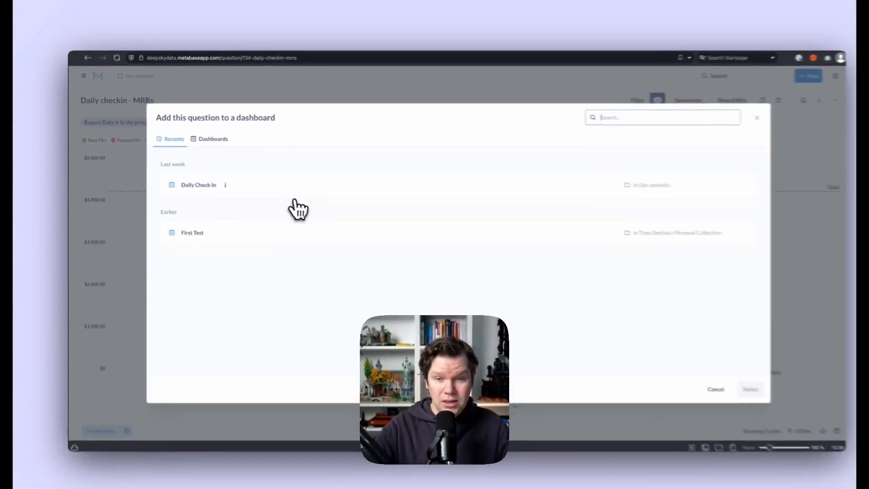
pyautogui.click(214, 181)
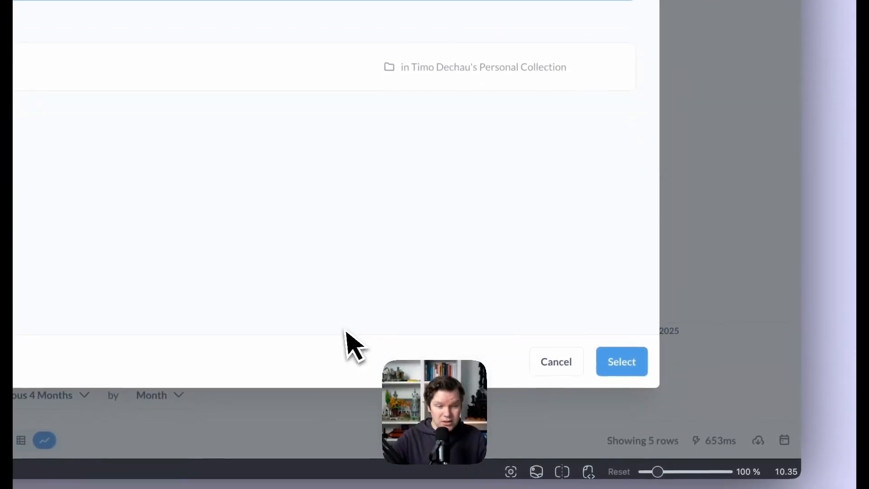
pyautogui.click(621, 358)
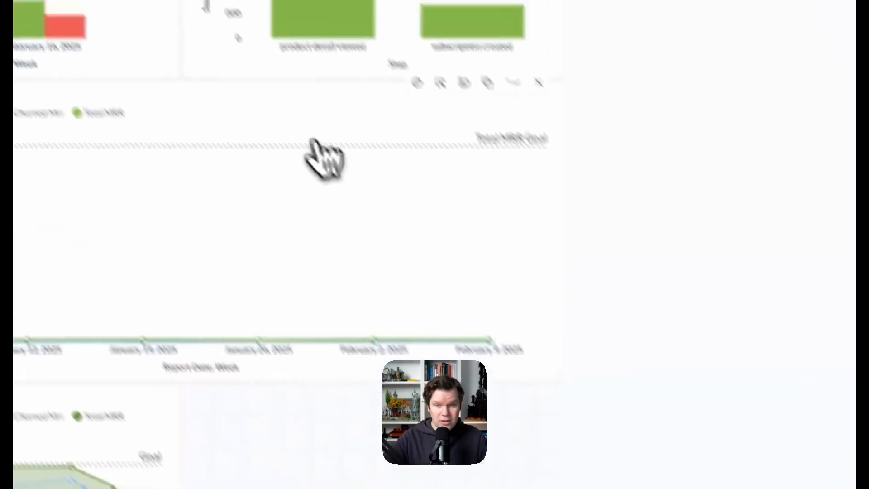
# Remove the old weekly MRR chart from the dashboard and enlarge the Daily checkin - MRRs card to span the full row.
pyautogui.click(598, 267)
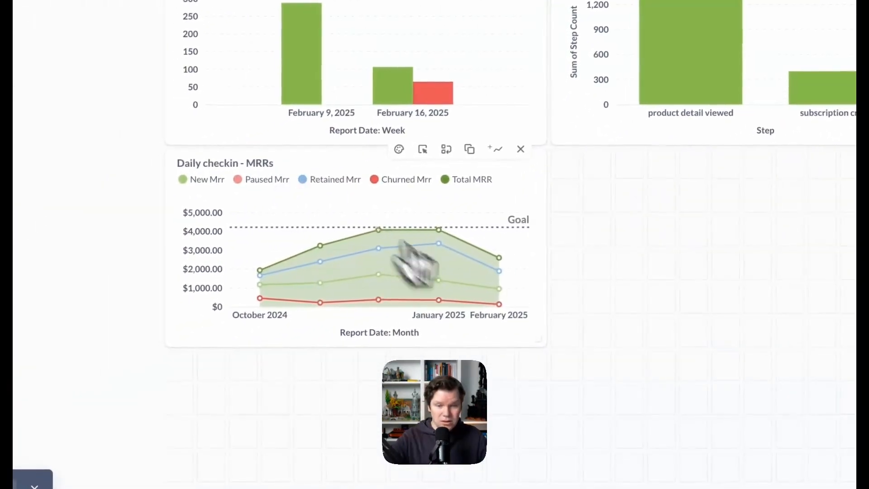
pyautogui.moveTo(548, 345); pyautogui.dragTo(590, 380)
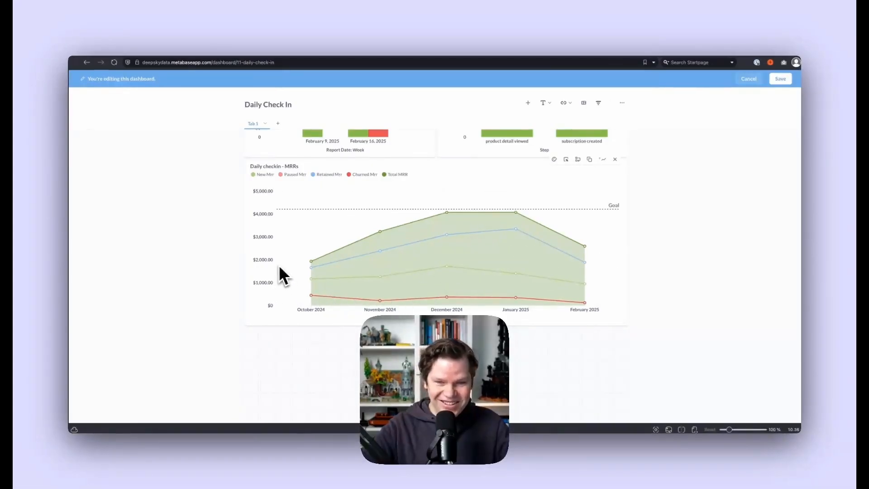
# Review the rearranged charts on the dashboard and save the dashboard.
pyautogui.scroll(3, 539, 218)
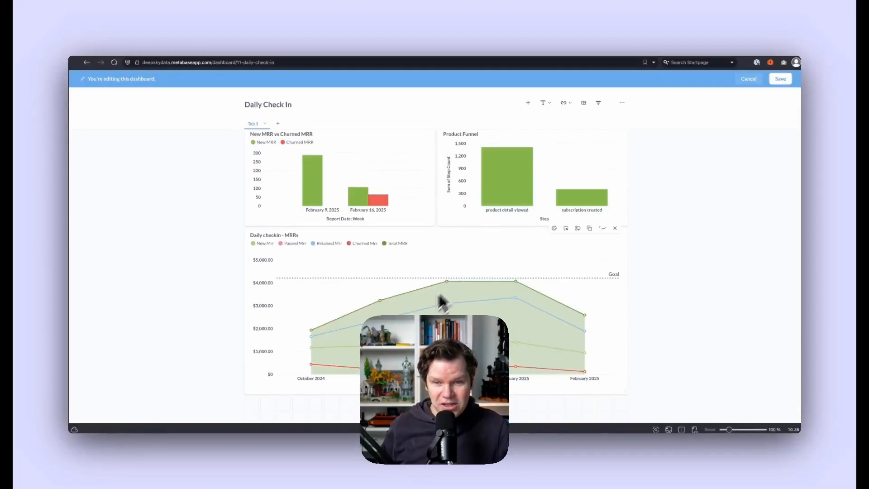
pyautogui.scroll(1, 398, 191)
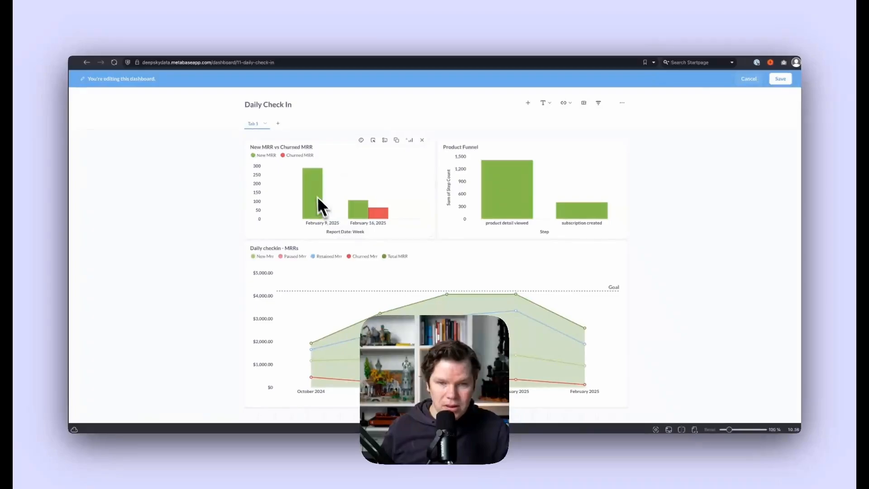
pyautogui.scroll(-2, 381, 223)
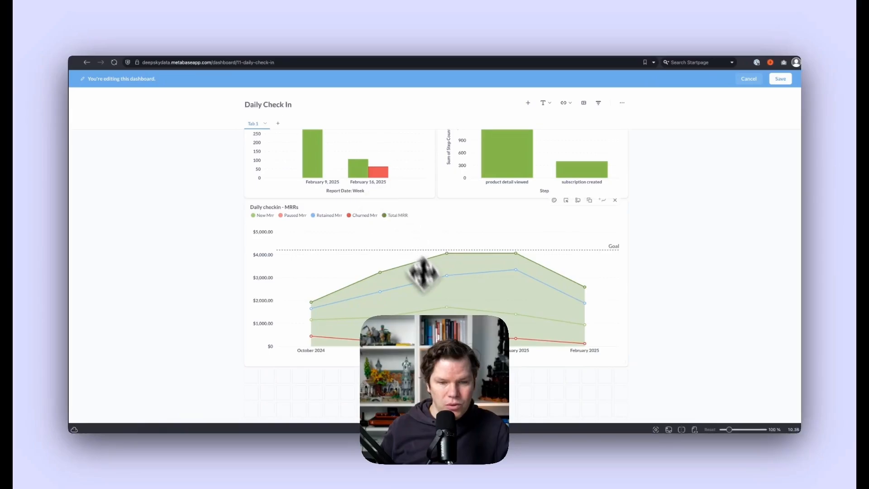
pyautogui.scroll(2, 344, 199)
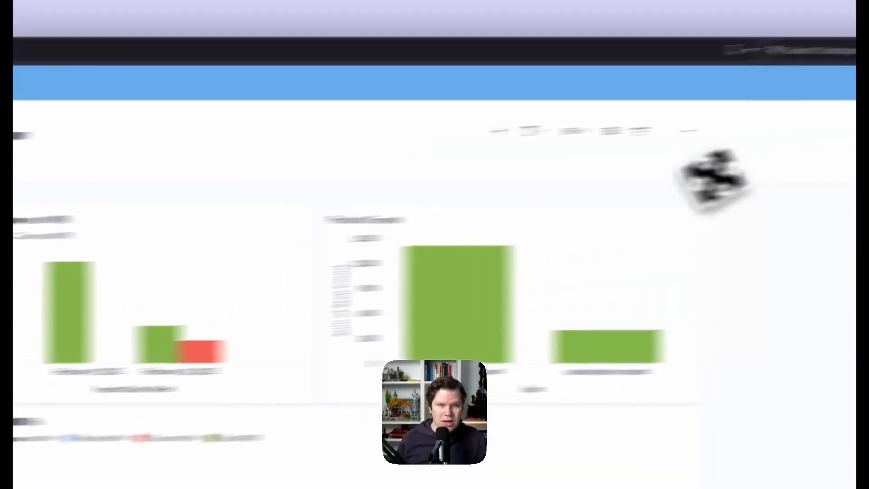
pyautogui.click(753, 101)
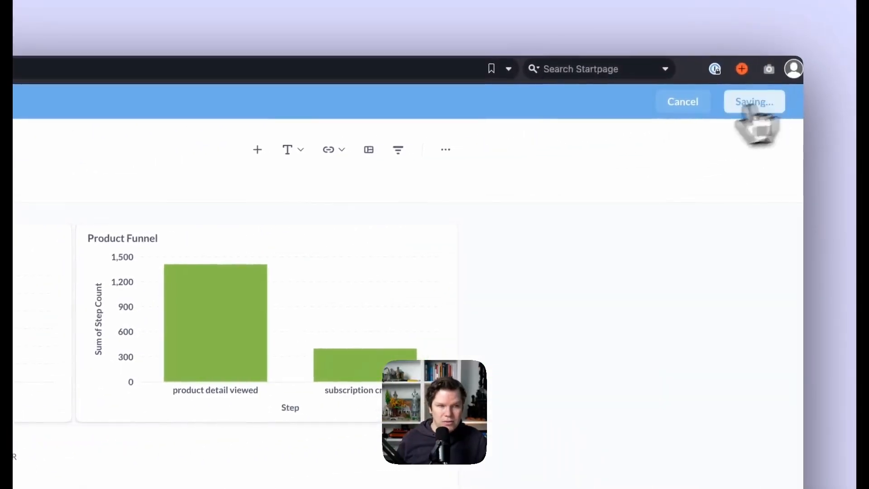
# Open the New MRR vs Churned MRR question and set its date range to the previous 4 weeks.
pyautogui.click(280, 187)
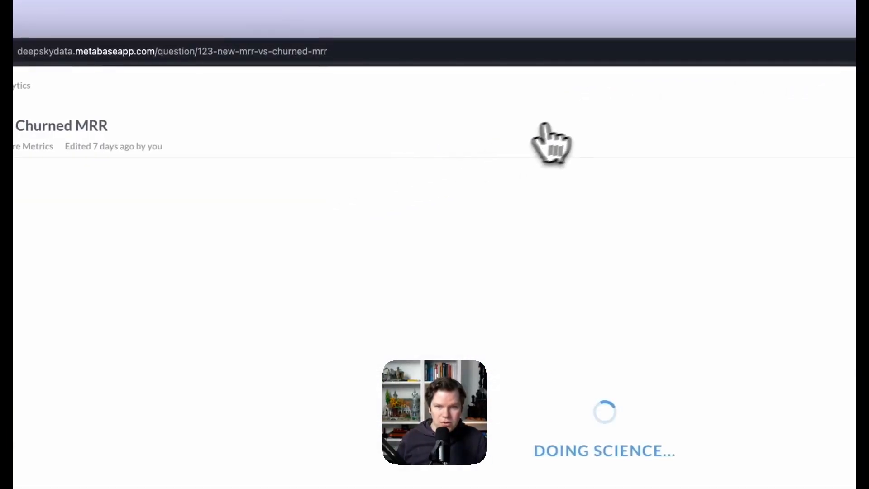
pyautogui.click(381, 374)
pyautogui.click(386, 266)
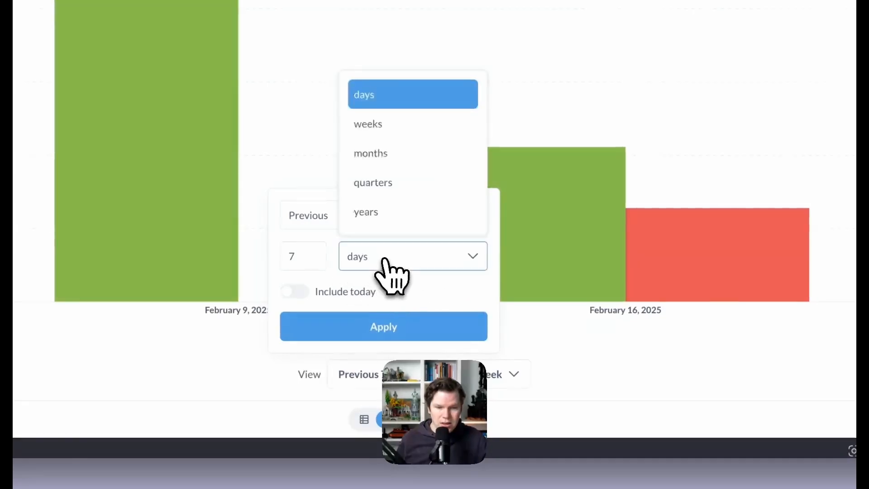
pyautogui.click(422, 132)
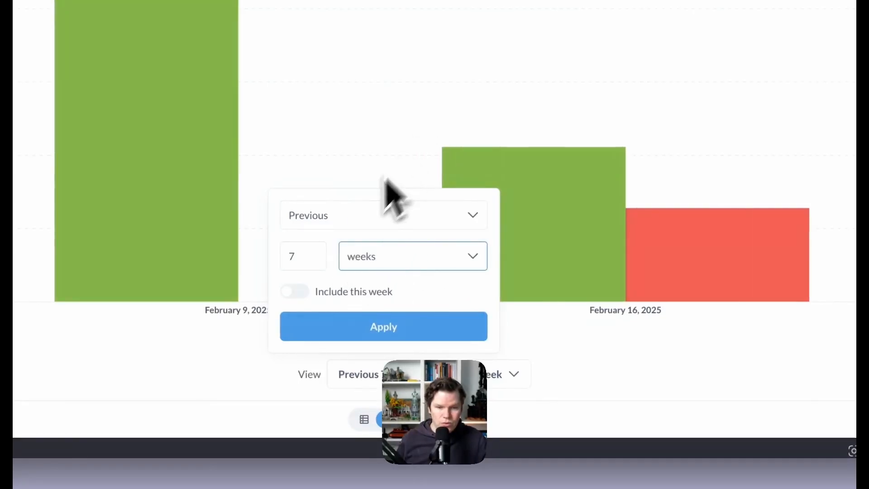
pyautogui.doubleClick(306, 254)
pyautogui.write('4')
pyautogui.click(389, 326)
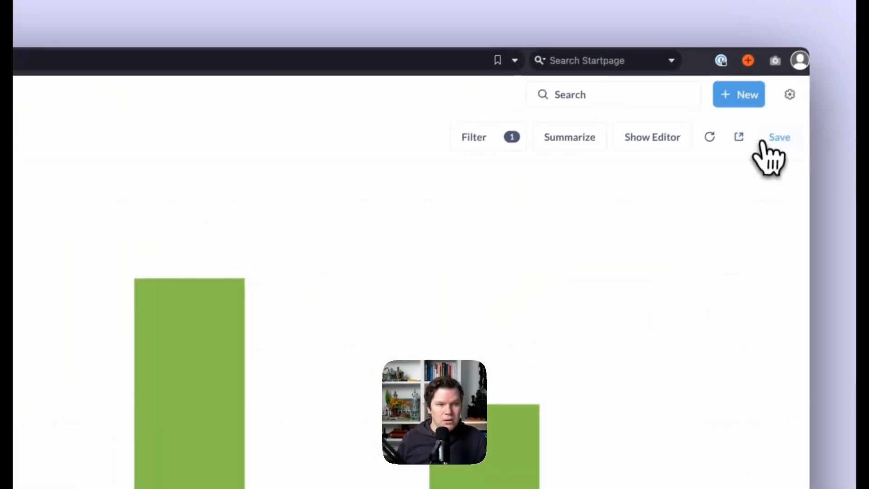
# Save the date change by replacing the original New MRR vs Churned MRR question and return to the dashboard.
pyautogui.click(771, 150)
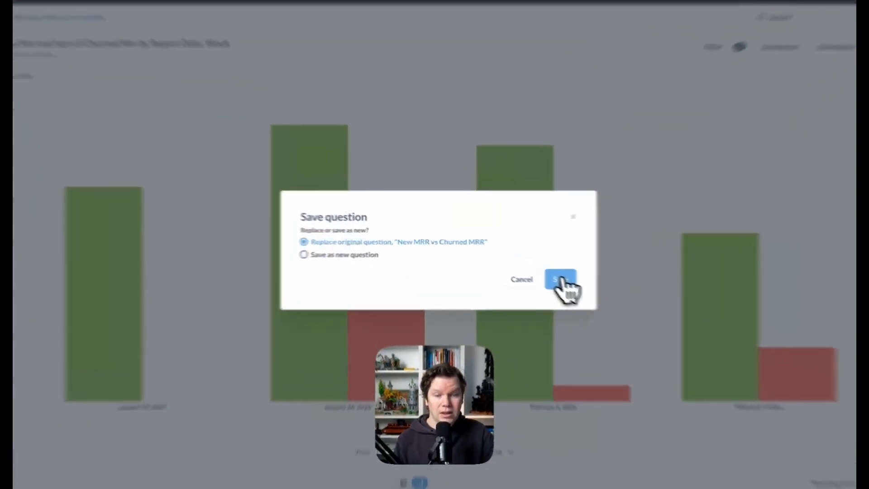
pyautogui.click(524, 267)
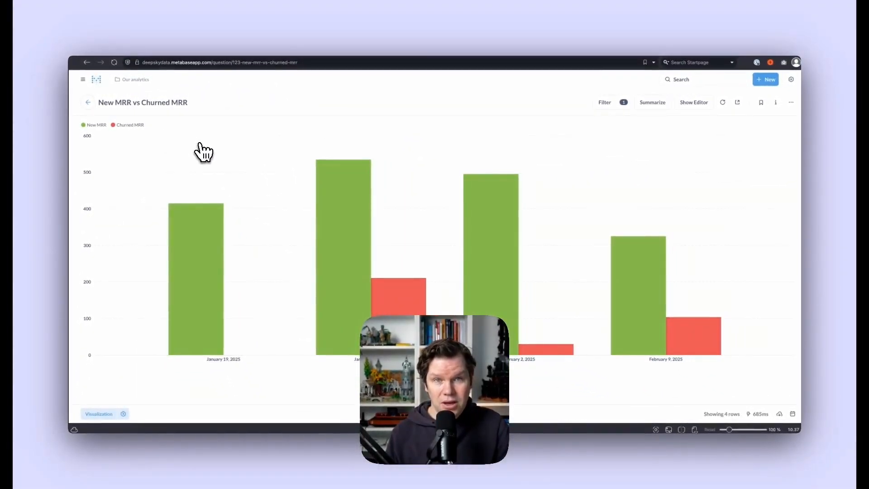
pyautogui.click(89, 103)
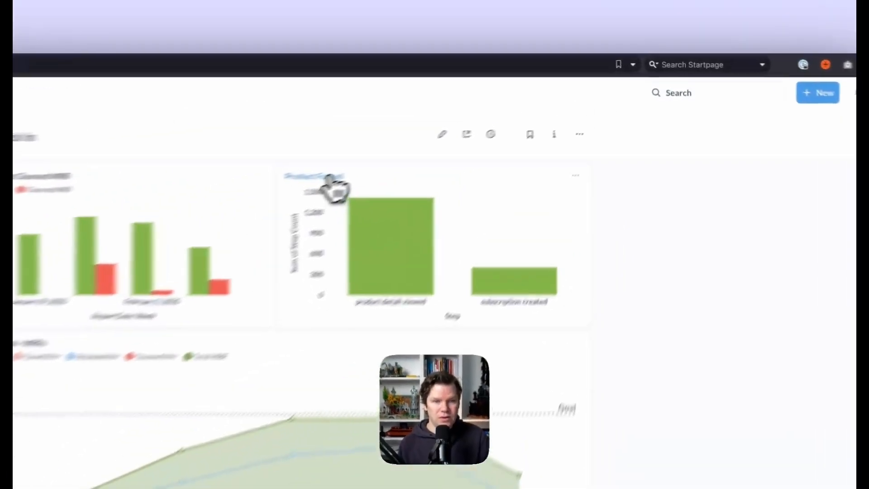
# Open the Product Funnel question in the editor and remove the Funnel Conversion rate and Sum of Step Count summaries.
pyautogui.click(472, 130)
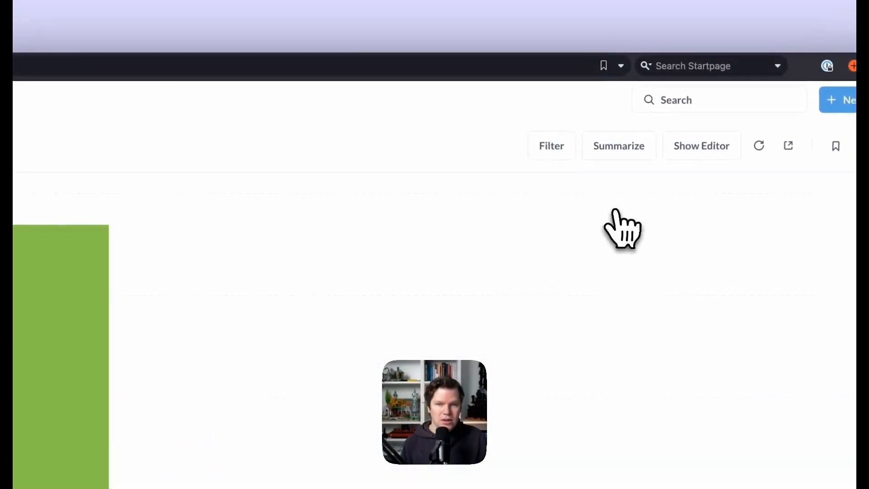
pyautogui.click(701, 145)
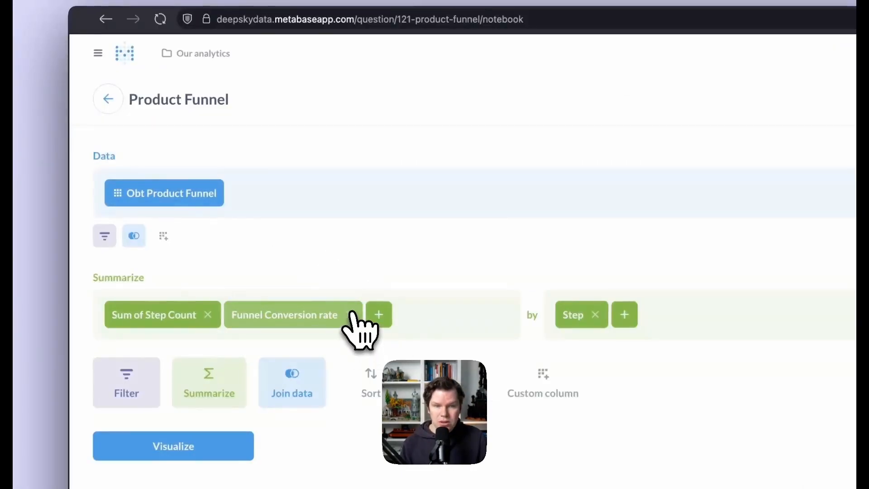
pyautogui.click(352, 313)
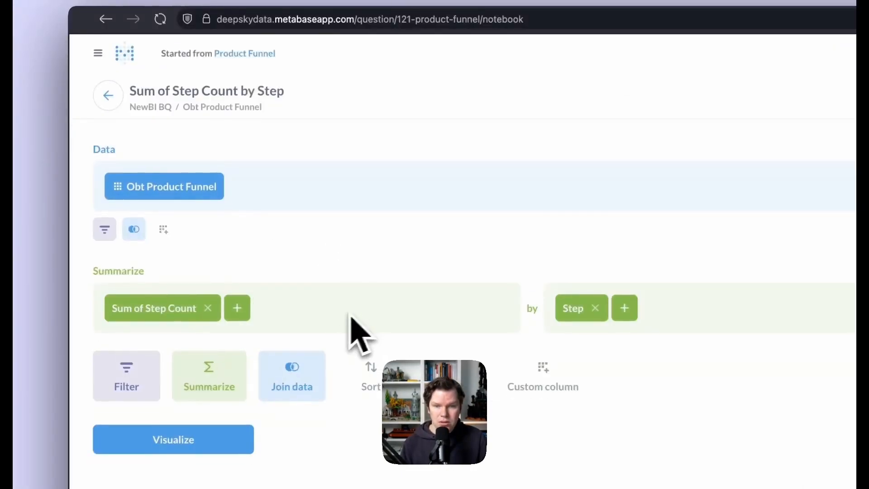
pyautogui.click(208, 307)
# Replace the starting data with the Conversion Rate Session to Survey step 1 metric and visualize it as a line chart.
pyautogui.click(181, 195)
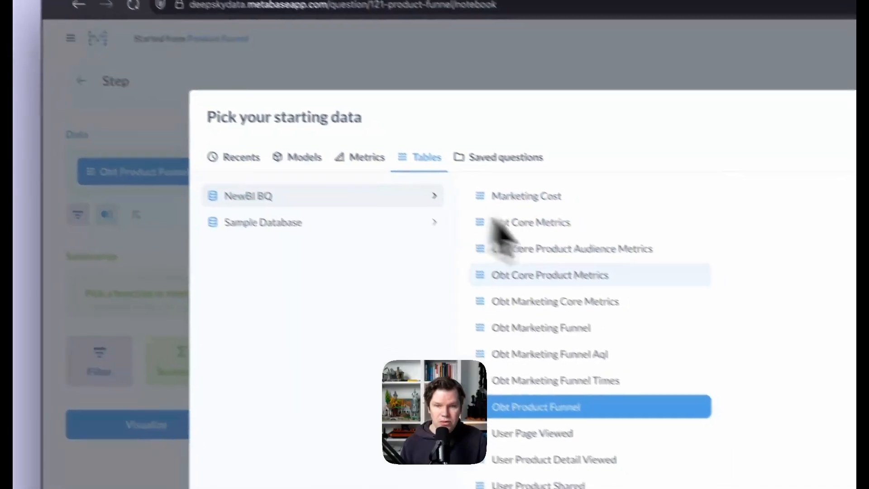
pyautogui.click(362, 157)
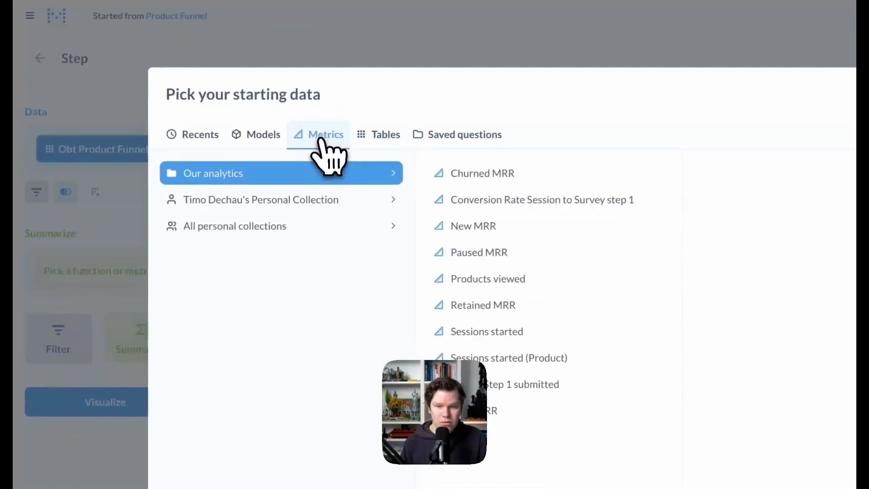
pyautogui.click(550, 199)
pyautogui.click(105, 401)
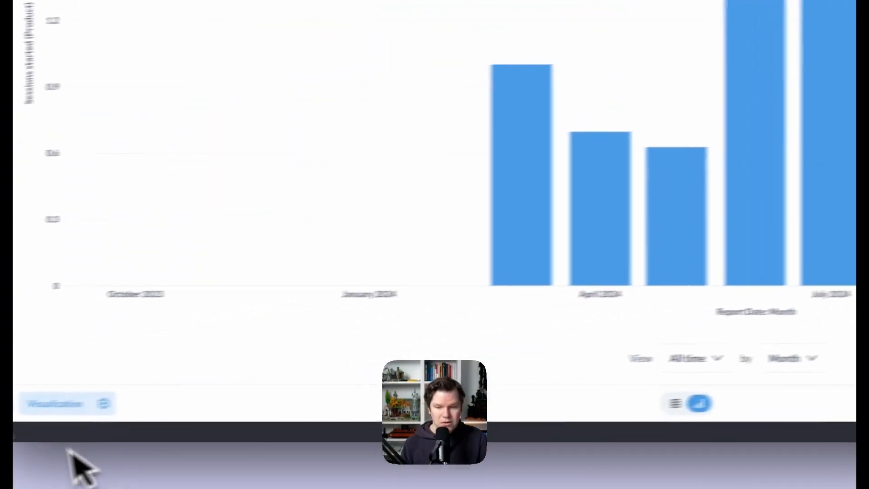
pyautogui.click(74, 407)
pyautogui.click(230, 131)
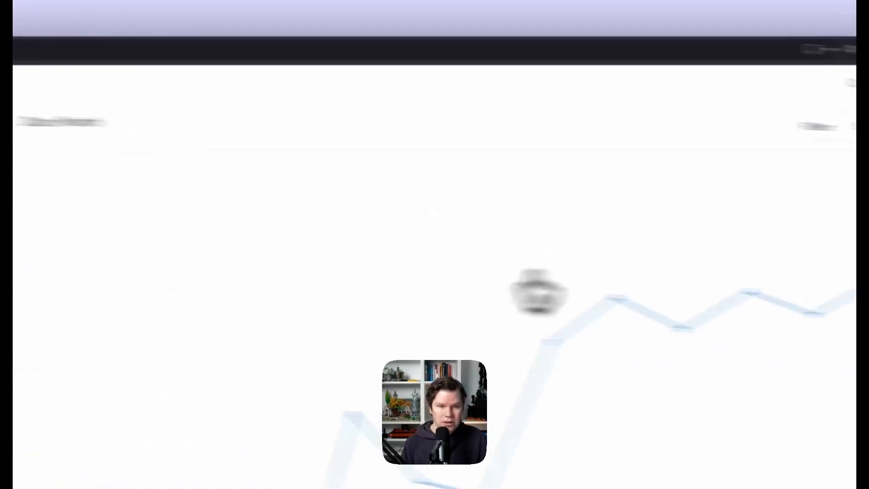
# Limit the conversion rate chart to the previous 4 weeks and group it by week.
pyautogui.click(334, 411)
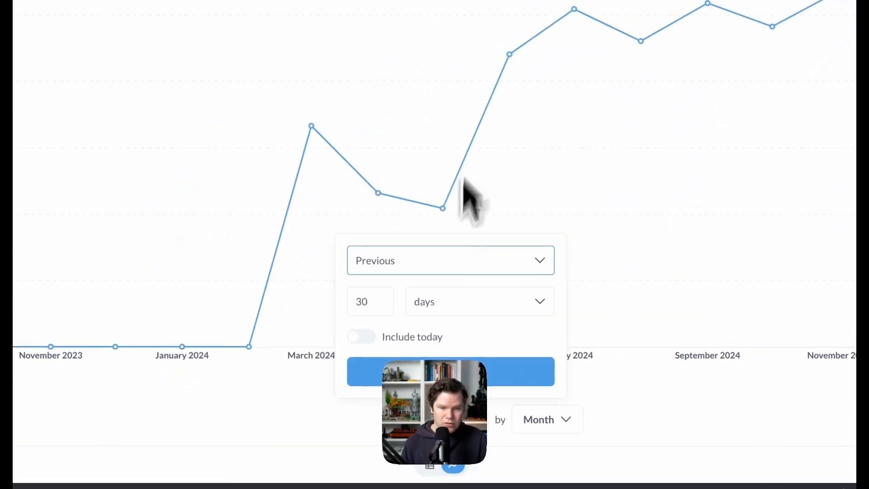
pyautogui.click(434, 302)
pyautogui.click(471, 169)
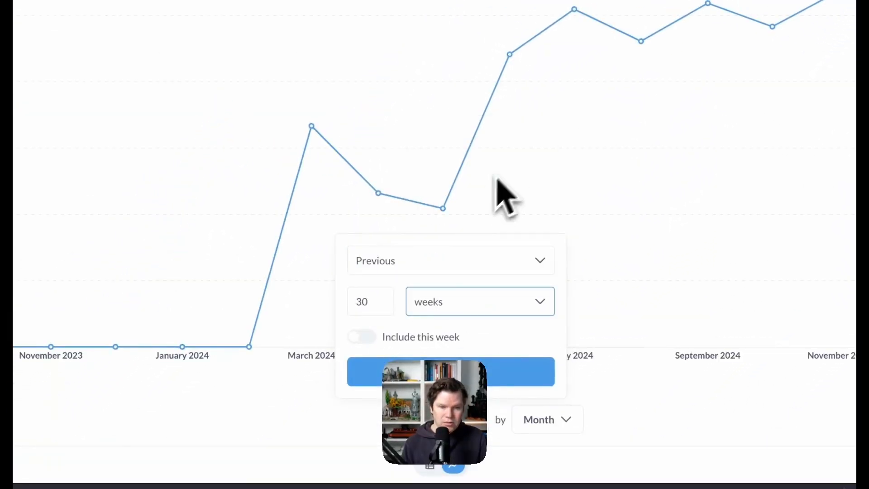
pyautogui.doubleClick(372, 304)
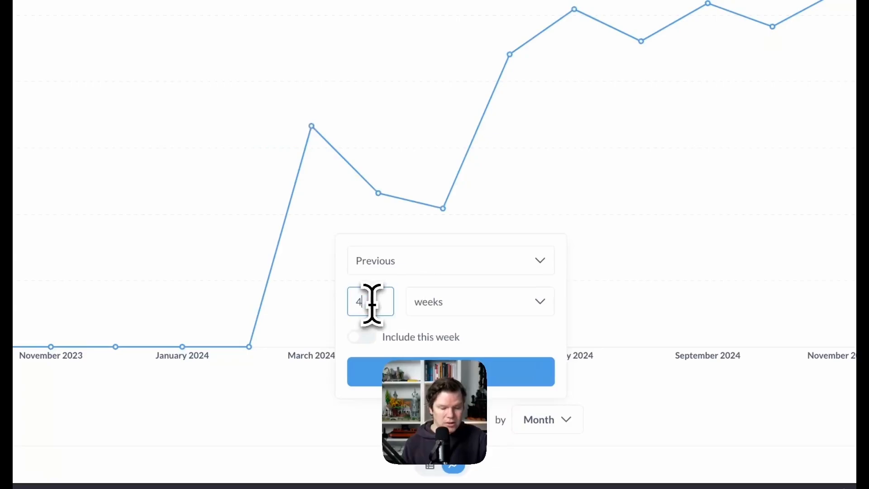
pyautogui.click(398, 369)
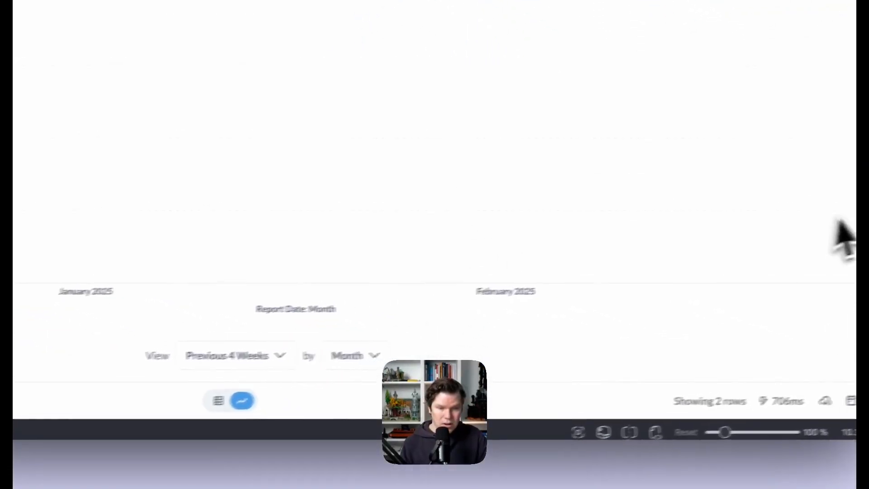
pyautogui.click(316, 367)
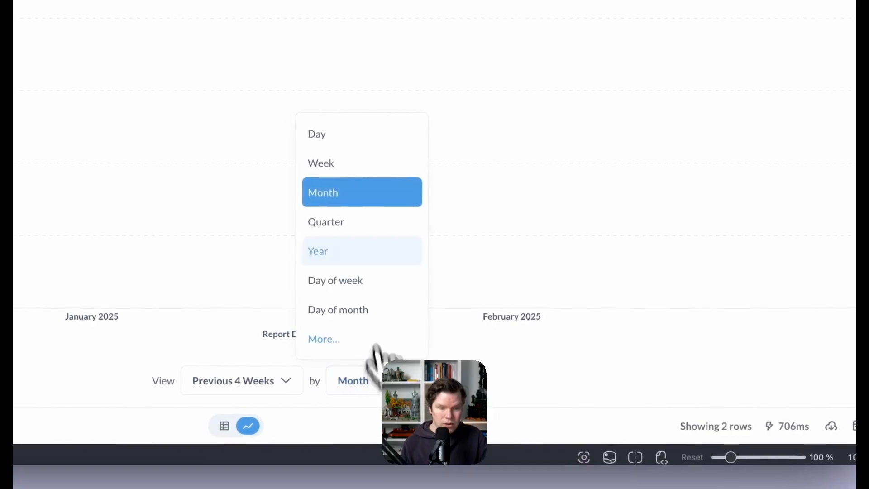
pyautogui.click(392, 176)
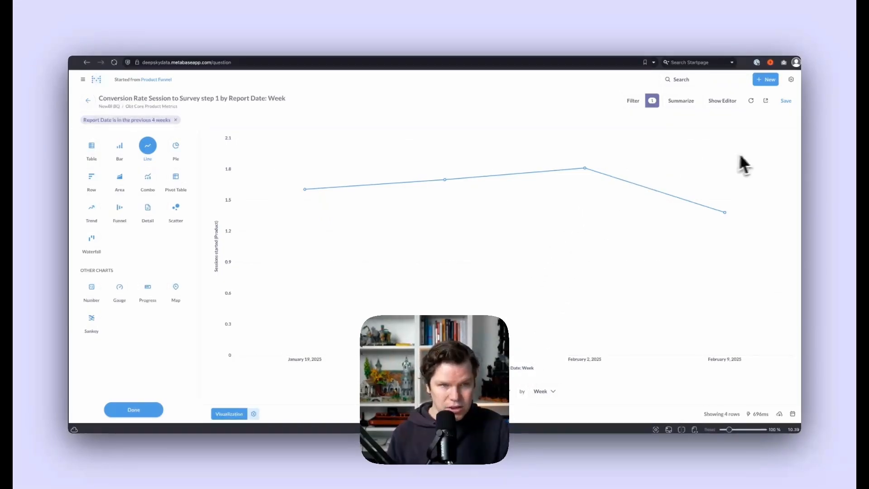
# Leave the question unsaved and turn on the trend line in the conversion rate chart's display settings.
pyautogui.click(786, 100)
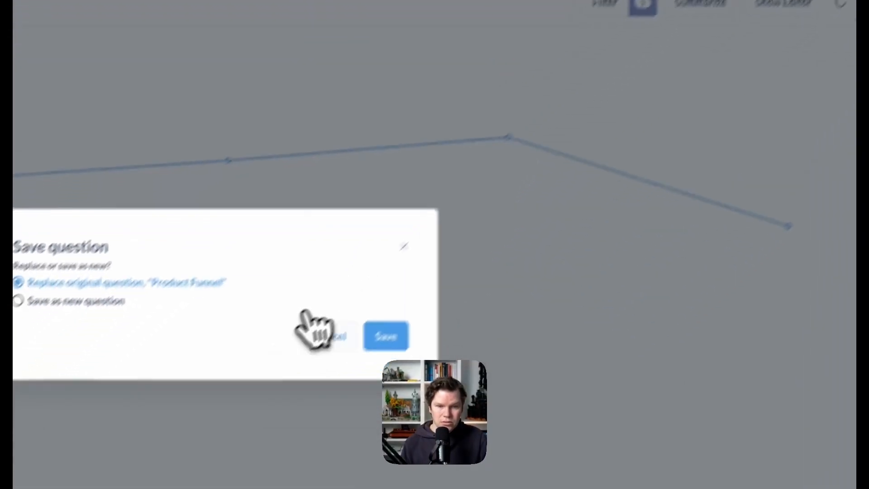
pyautogui.click(337, 336)
pyautogui.click(127, 394)
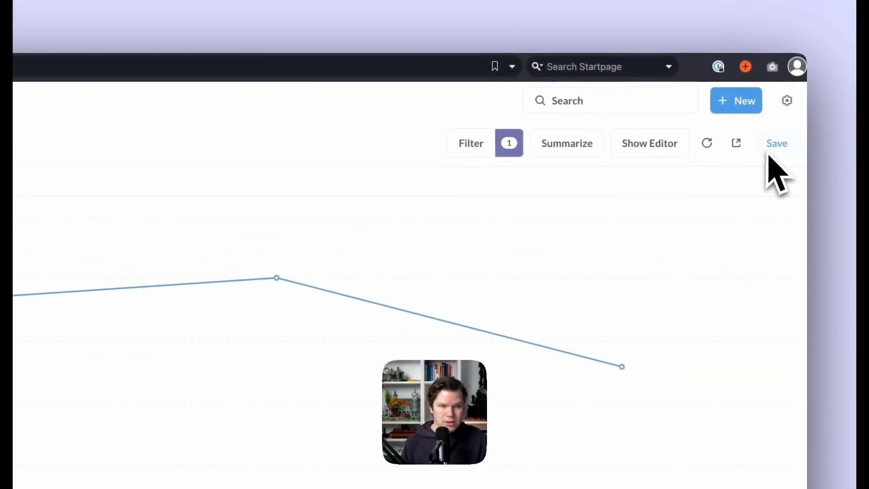
pyautogui.click(105, 421)
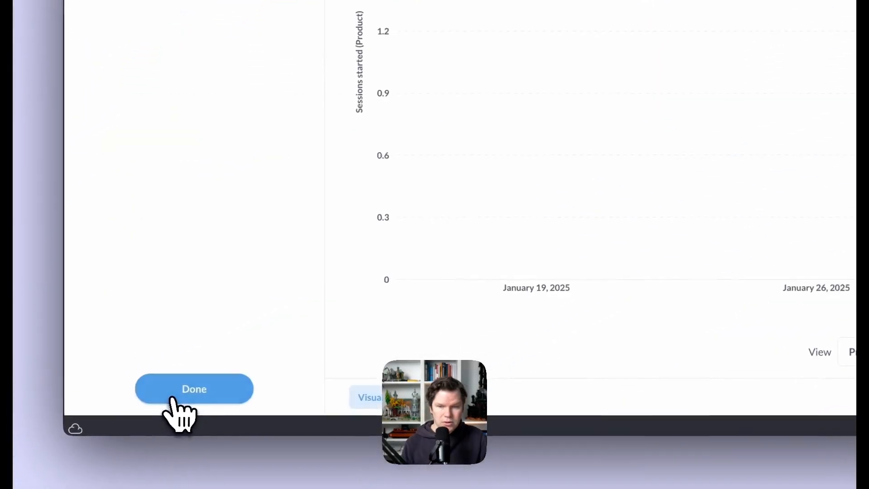
pyautogui.click(223, 219)
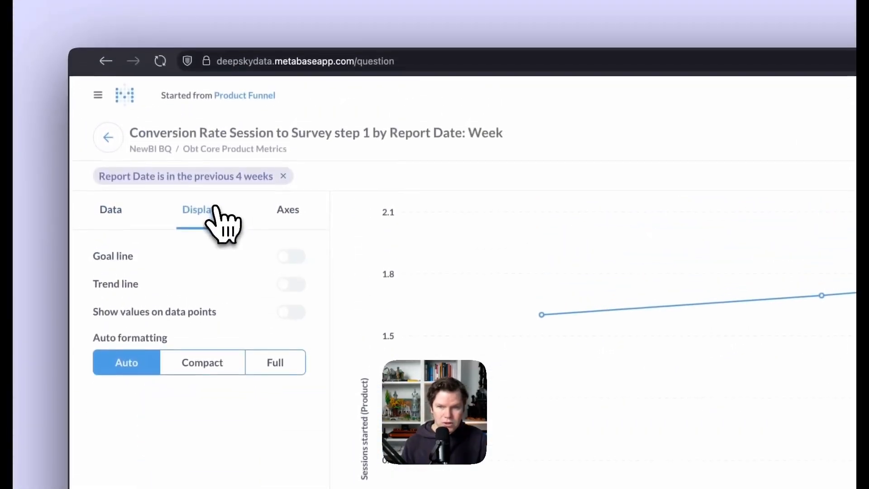
pyautogui.click(293, 292)
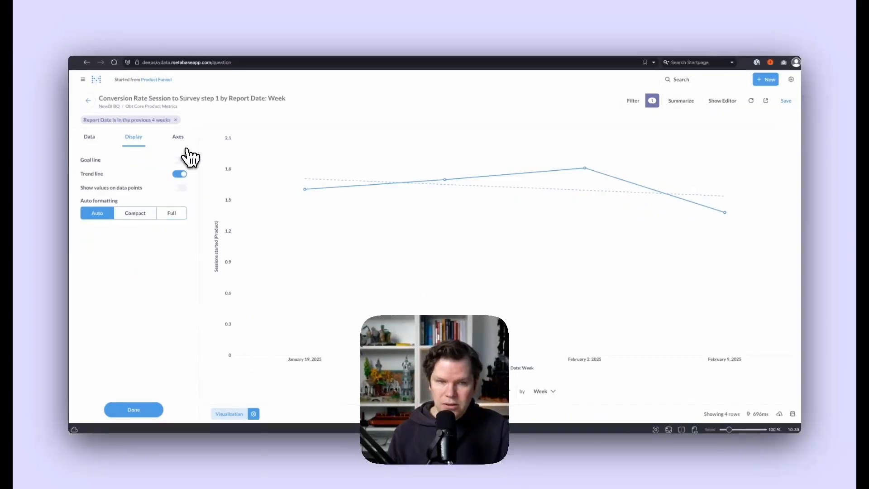
# Save the conversion rate chart as a replacement of the original Product Funnel question and return to the dashboard.
pyautogui.click(127, 408)
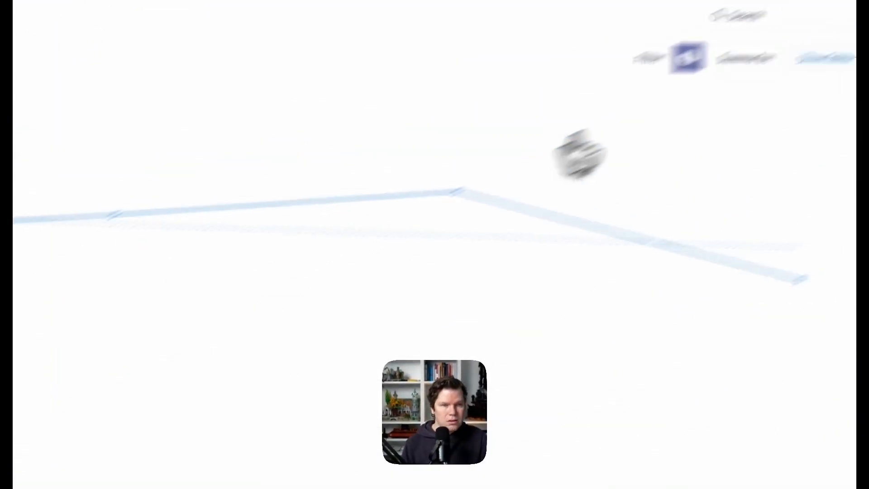
pyautogui.click(825, 58)
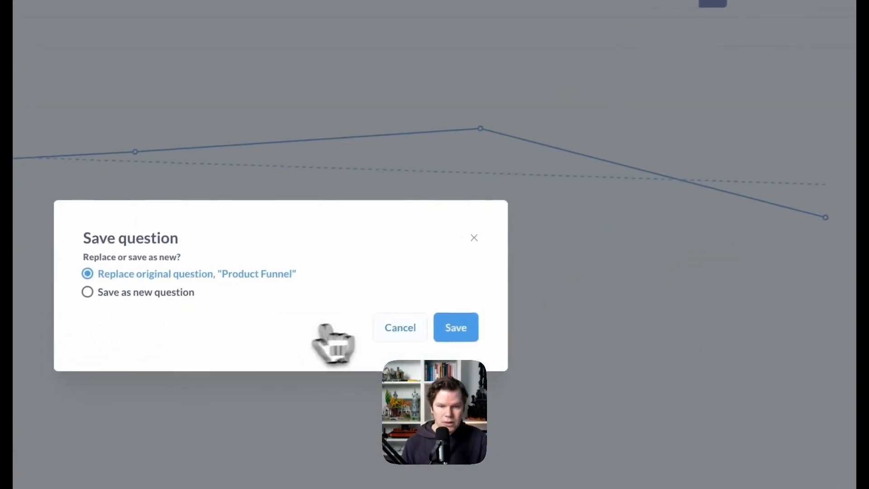
pyautogui.click(246, 478)
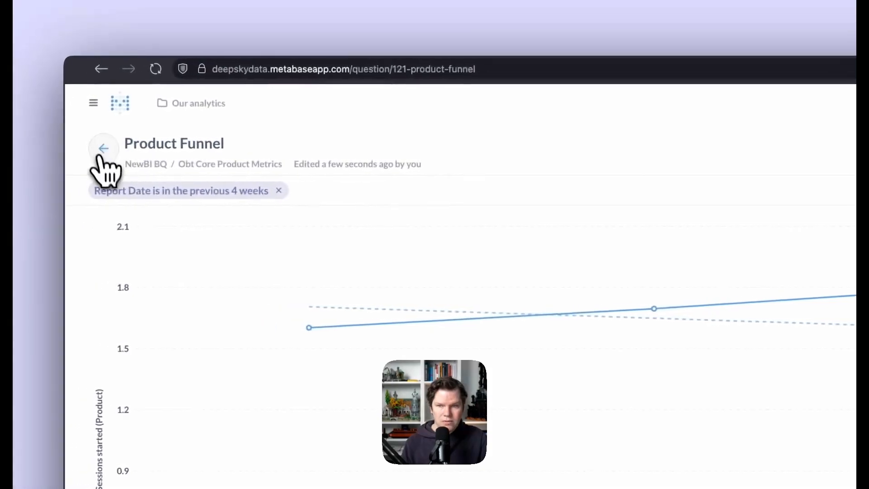
pyautogui.click(101, 149)
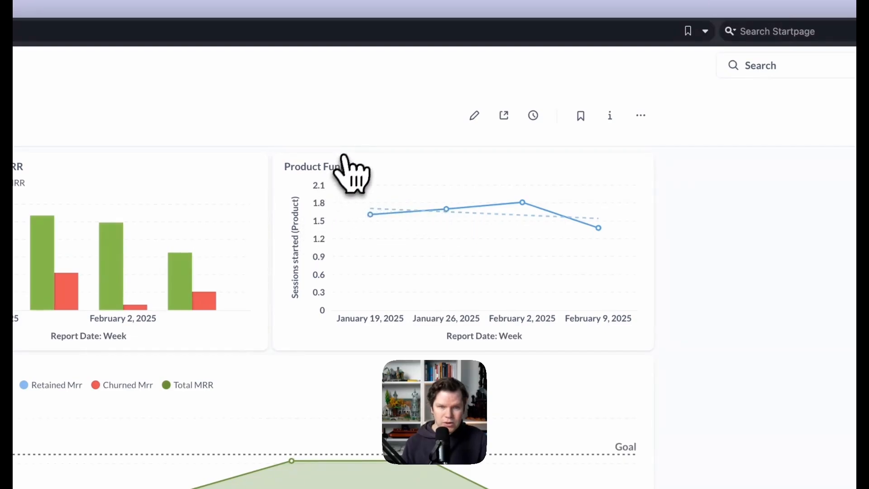
# Open the Product Funnel question from its dashboard card and replace its title with a session conversion rate name.
pyautogui.click(340, 168)
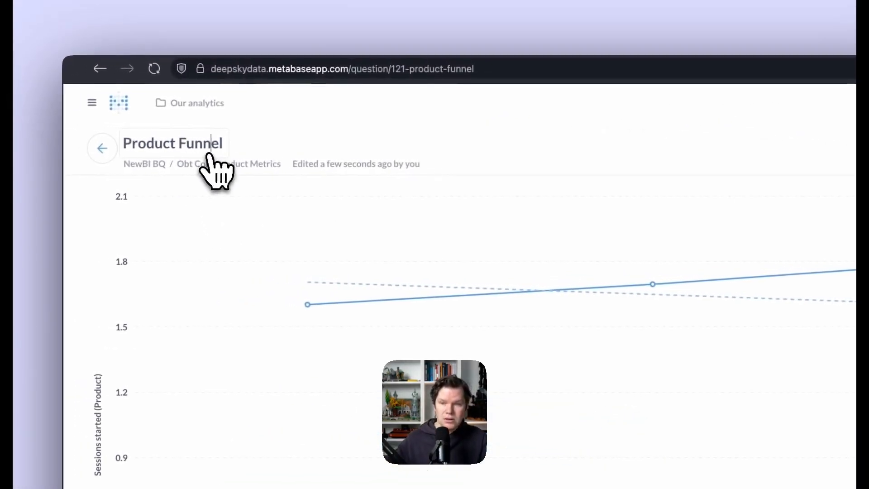
pyautogui.click(215, 155)
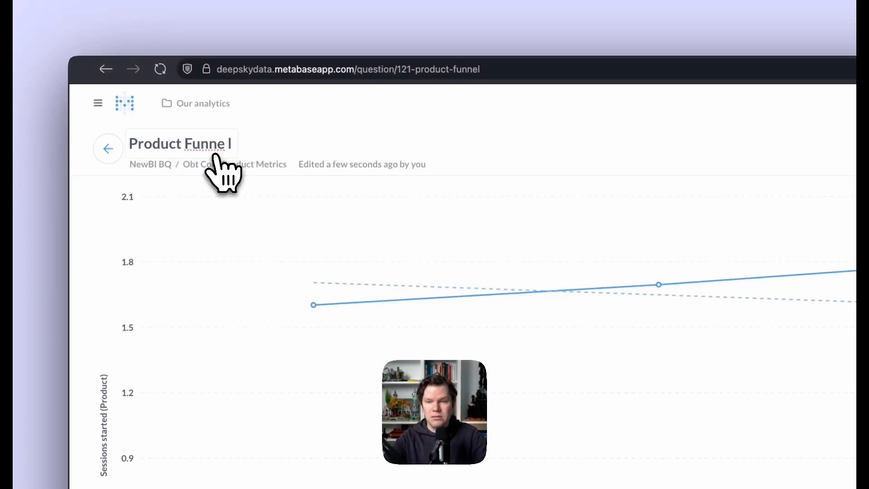
pyautogui.press('BackSpace')
pyautogui.press('BackSpace')
pyautogui.write('l')
pyautogui.press('super+a')
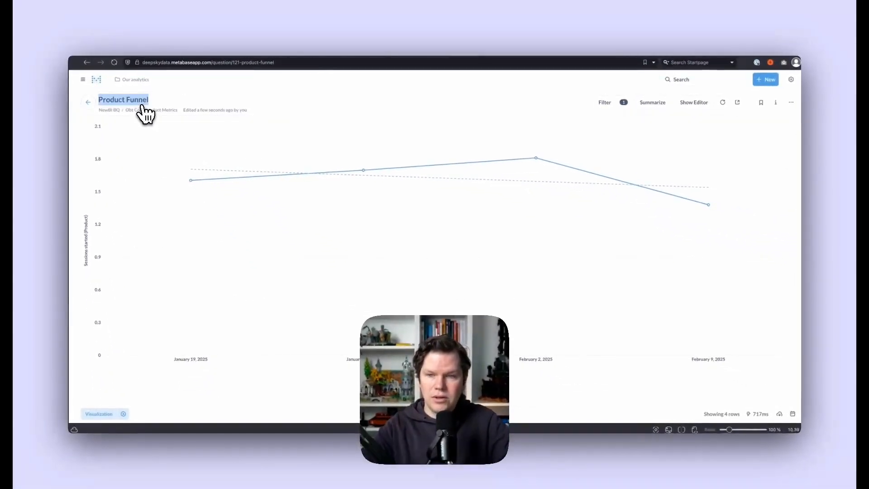
pyautogui.write('Se')
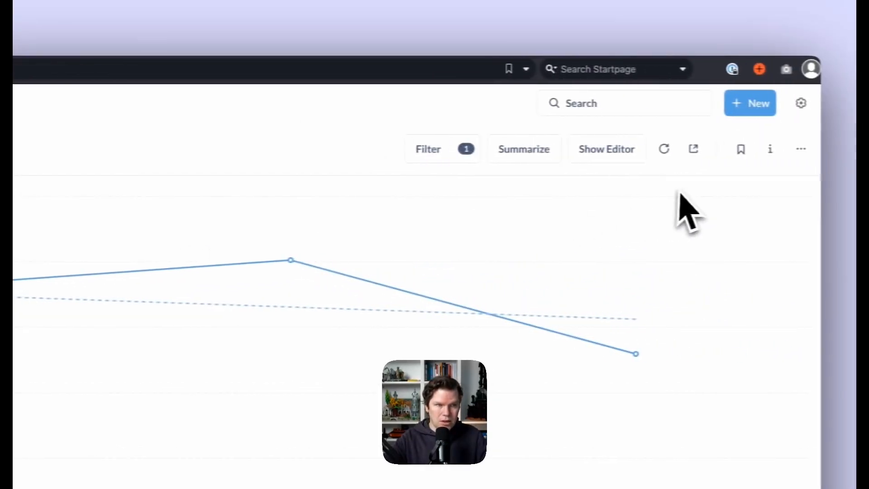
# Return to the daily check-in dashboard and switch to the Miro board "We need a new BI tool".
pyautogui.click(782, 151)
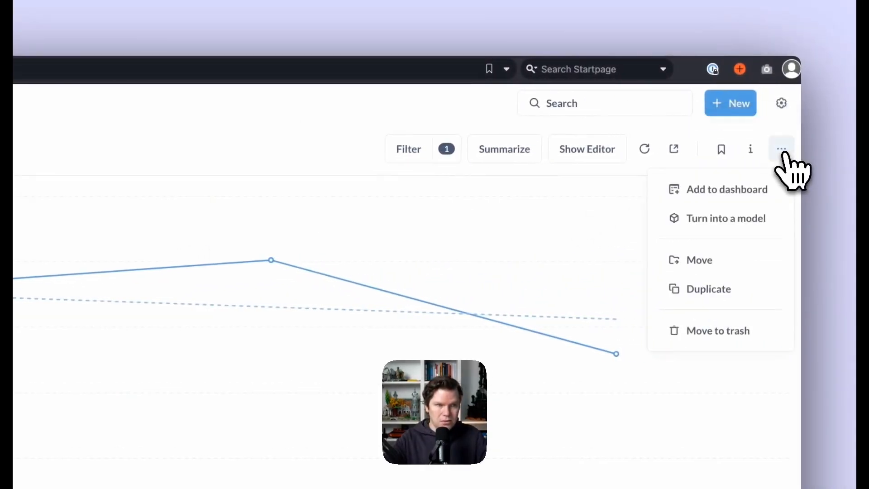
pyautogui.click(783, 151)
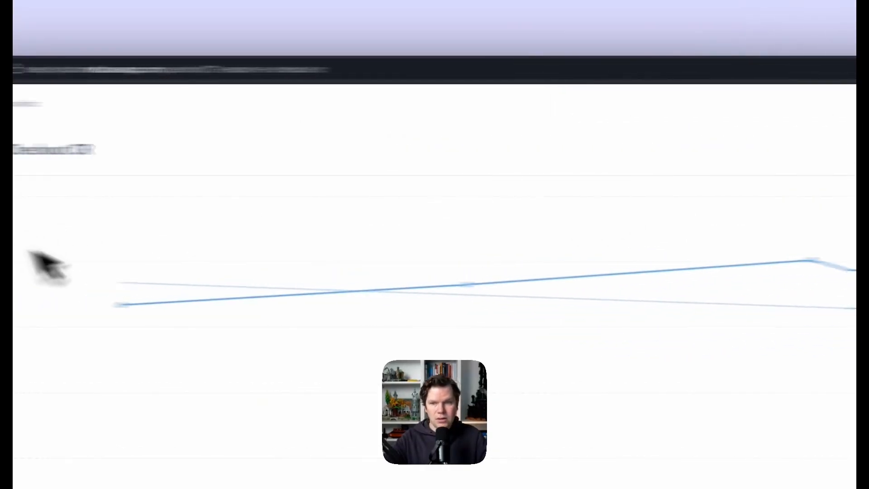
pyautogui.click(86, 149)
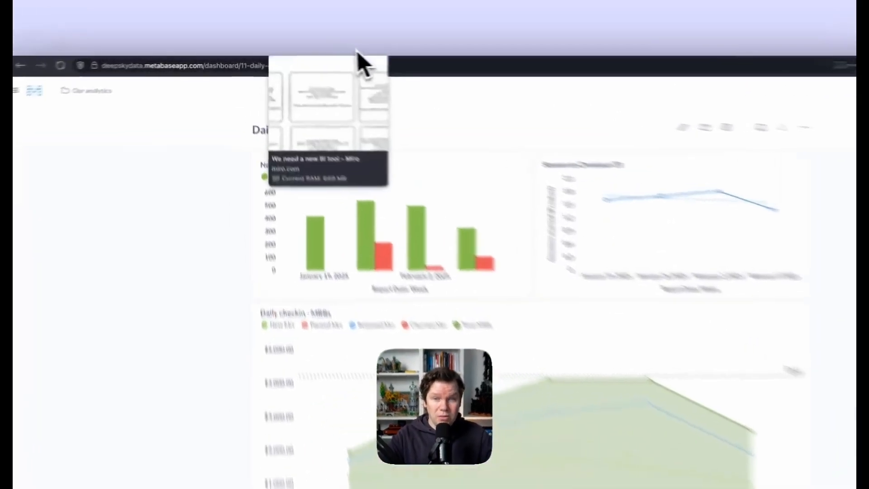
pyautogui.click(315, 51)
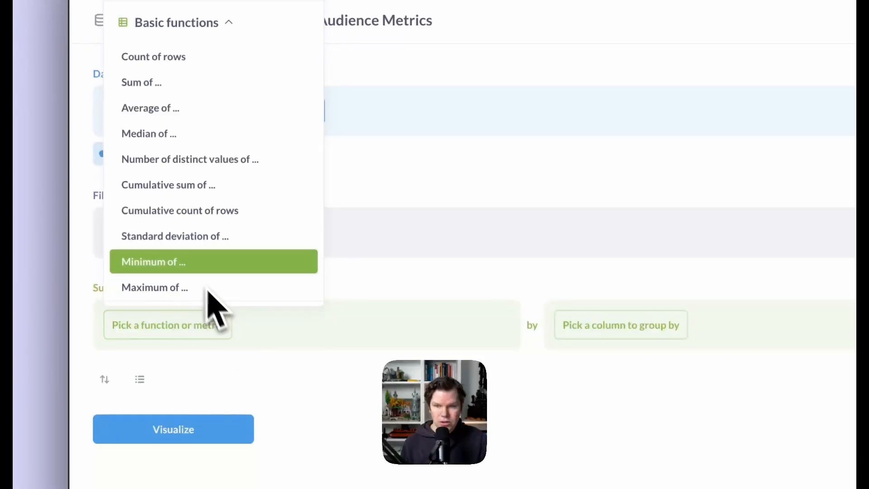
# Summarize Obt Core Product Audience Metrics by the sum of Num Paused Subscriptions, group it by Survey Age and visualize it.
pyautogui.click(181, 82)
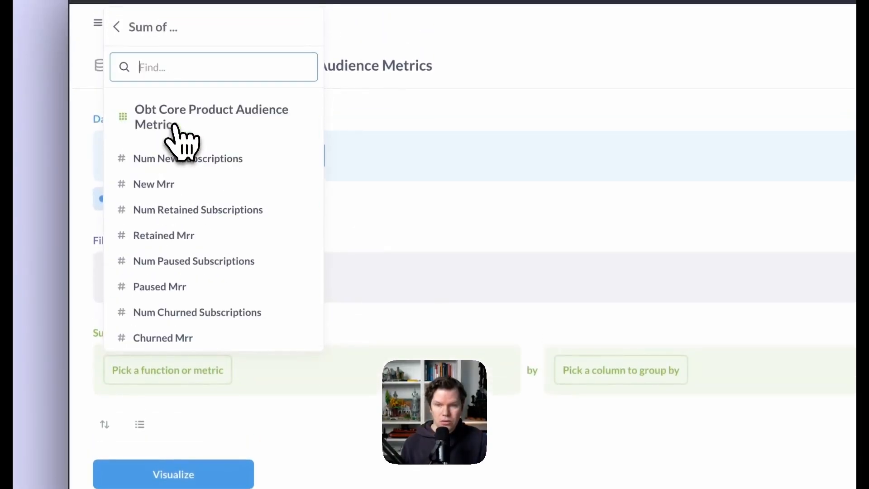
pyautogui.click(232, 261)
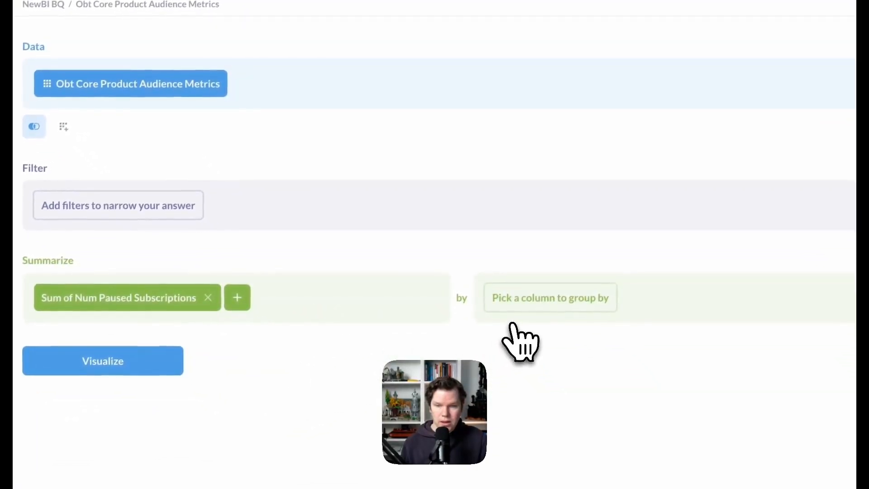
pyautogui.click(564, 308)
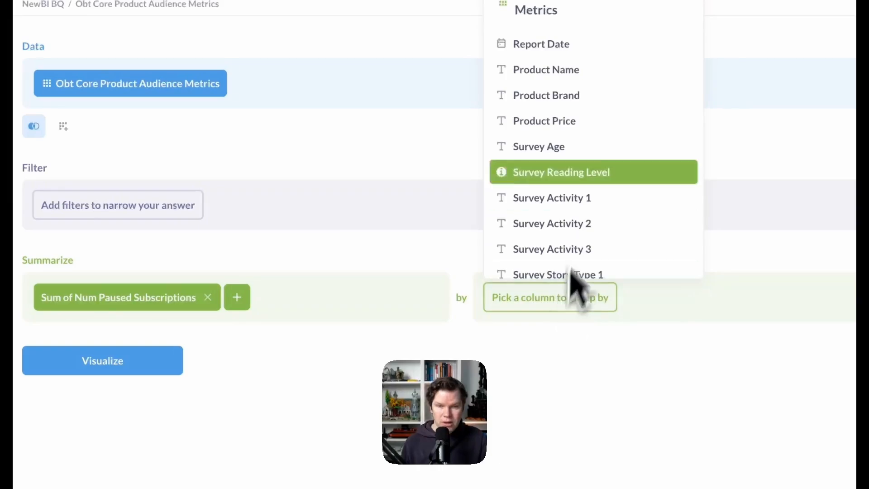
pyautogui.click(602, 146)
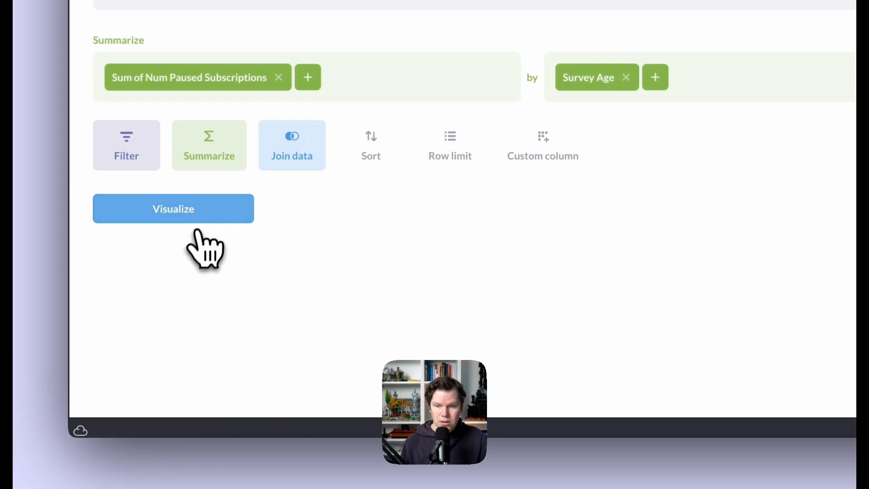
pyautogui.click(199, 219)
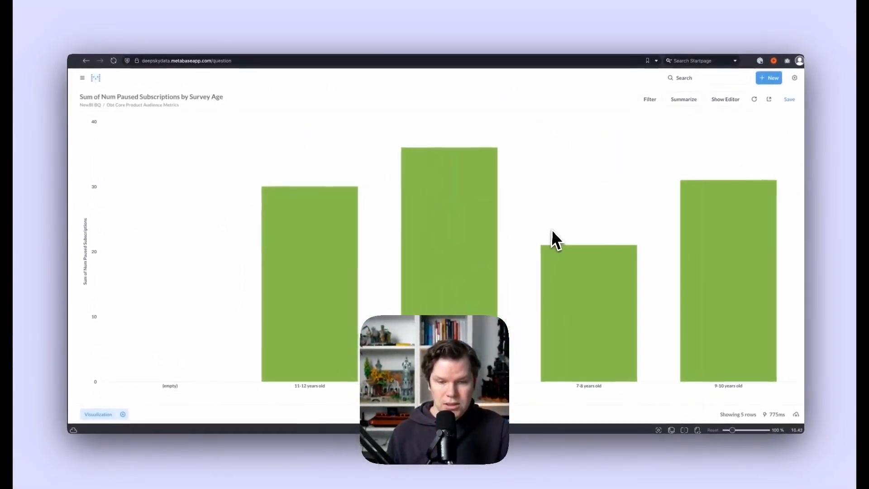
# Examine the bar chart's axis and data settings, checking the x-axis scale options for Survey Age.
pyautogui.moveTo(488, 251)
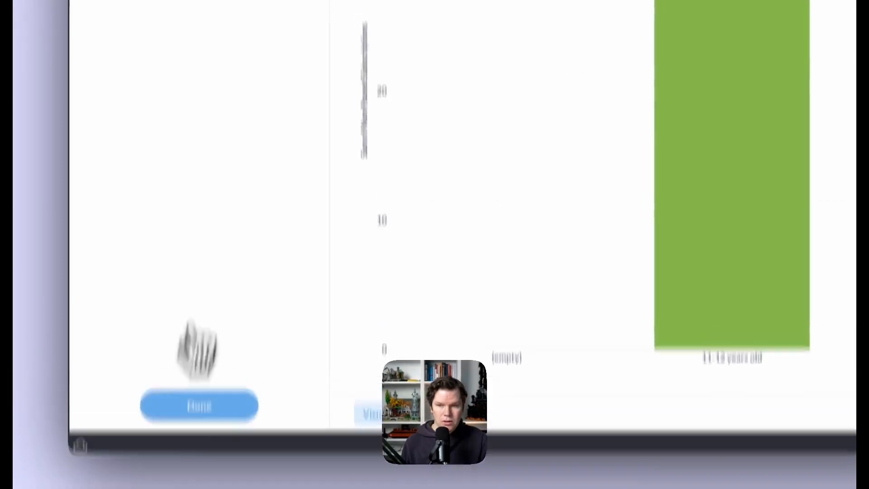
pyautogui.click(289, 127)
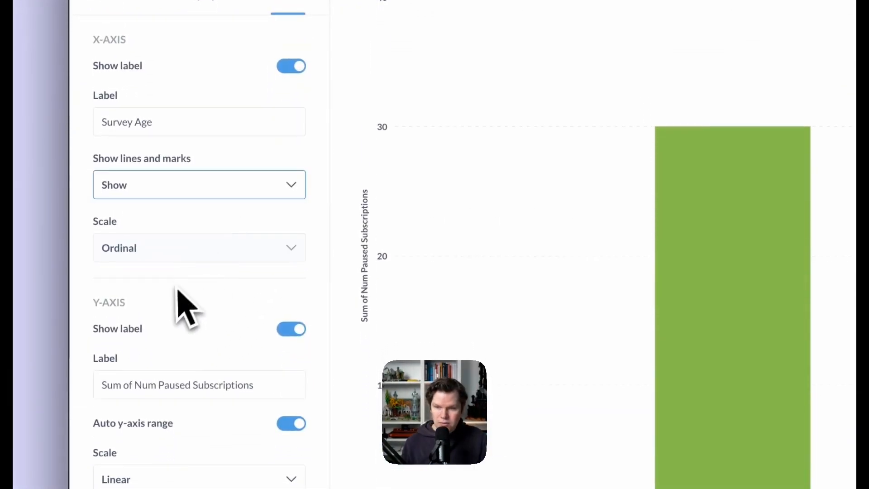
pyautogui.doubleClick(280, 252)
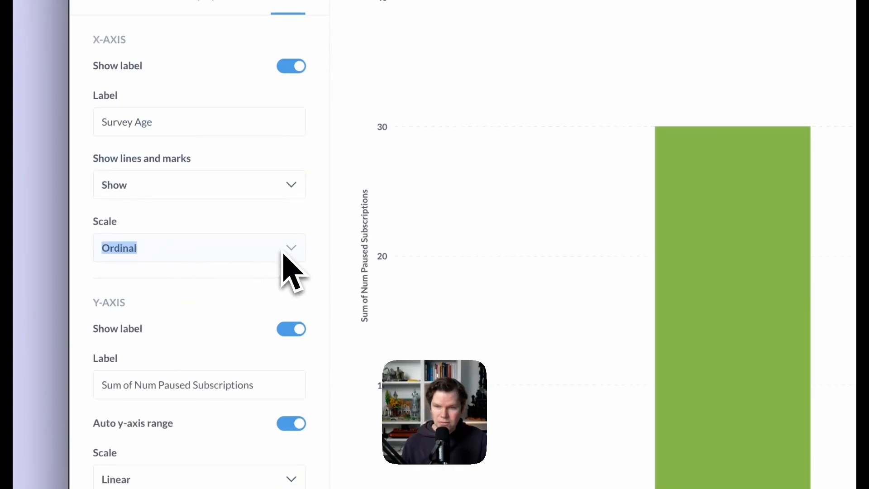
pyautogui.click(287, 252)
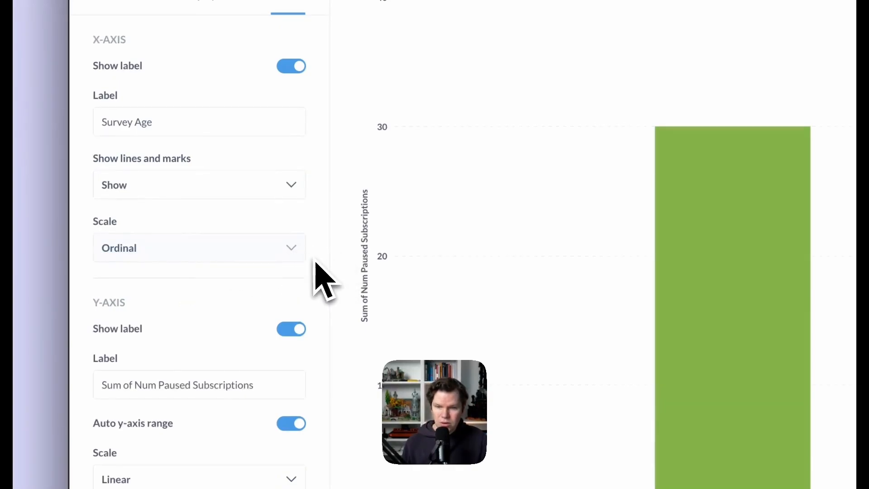
pyautogui.scroll(-1, 213, 379)
pyautogui.scroll(1, 207, 317)
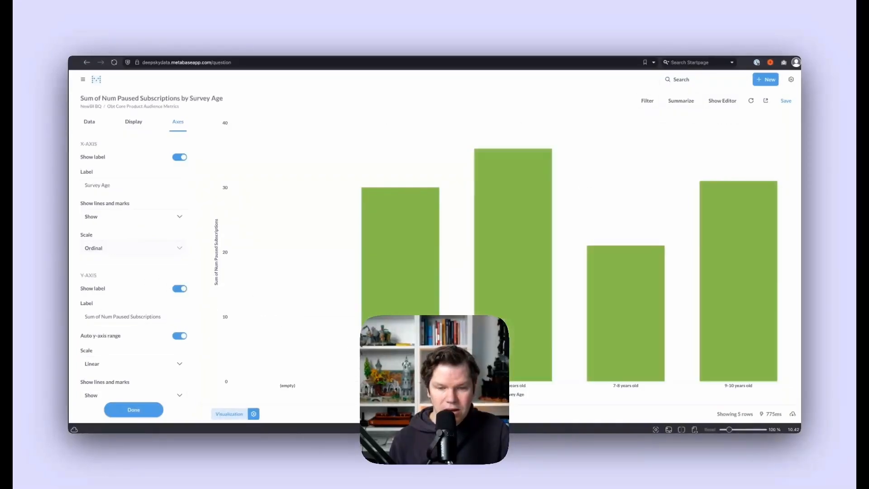
pyautogui.click(92, 122)
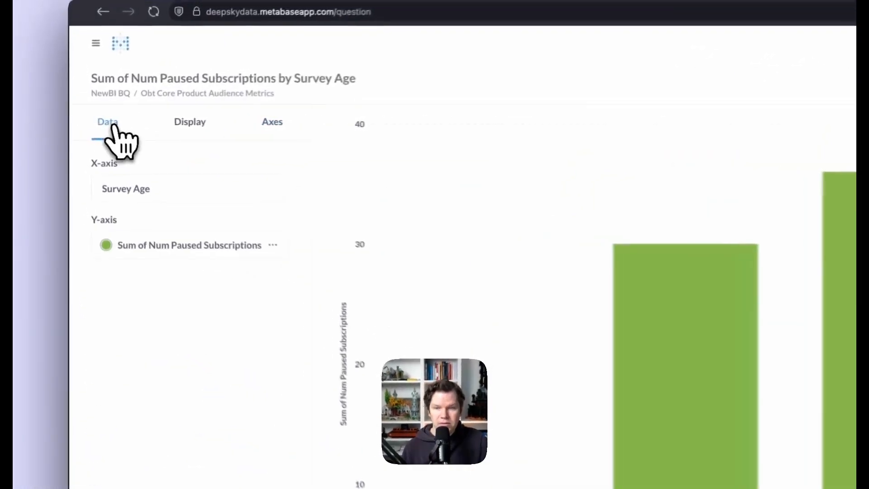
# Add a filter after the summary that keeps only rows where Survey Age is not empty, and visualize the result.
pyautogui.click(647, 143)
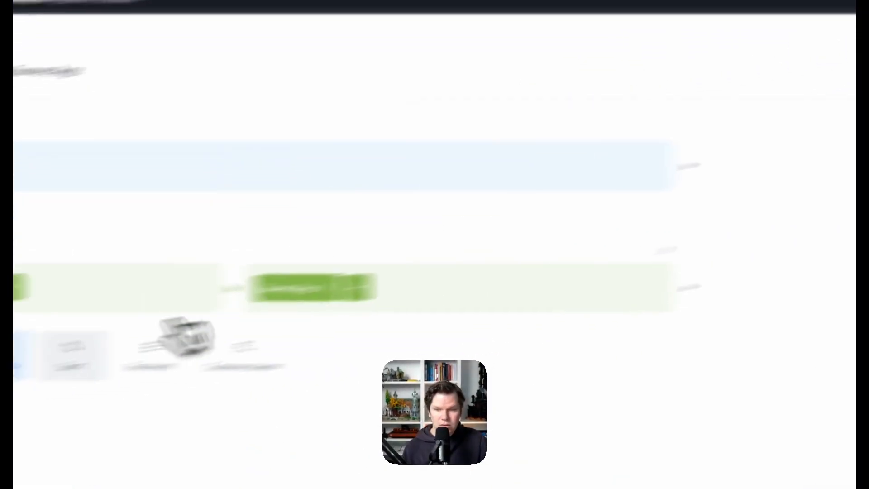
pyautogui.click(132, 266)
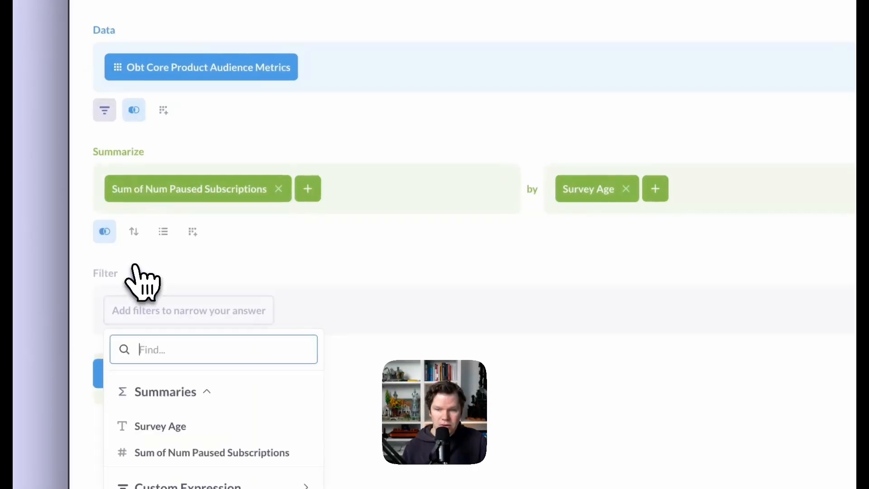
pyautogui.click(190, 428)
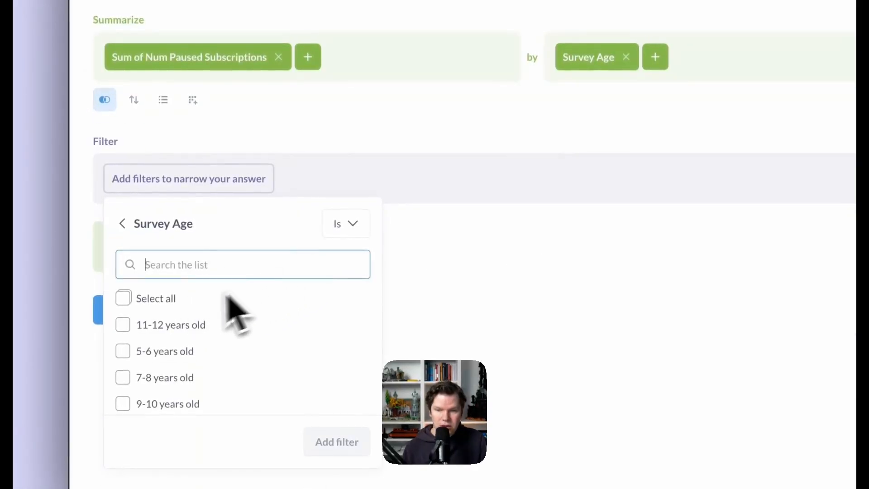
pyautogui.click(345, 223)
pyautogui.click(352, 179)
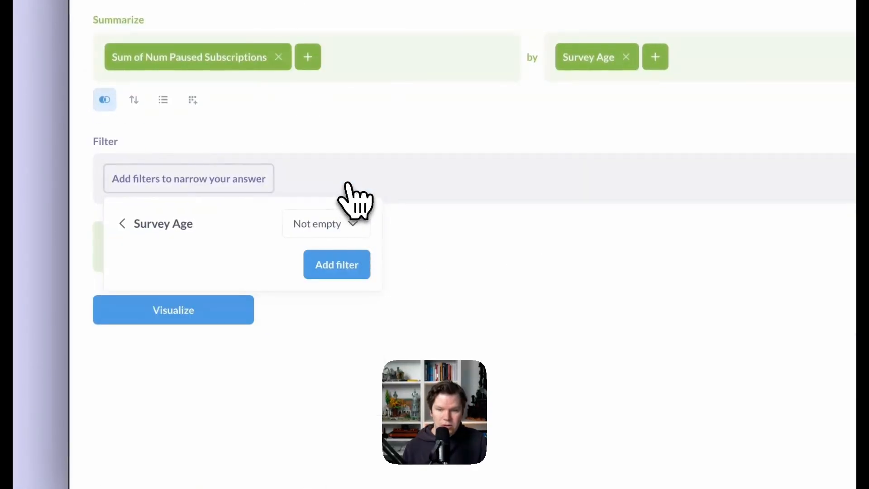
pyautogui.click(353, 270)
pyautogui.click(229, 321)
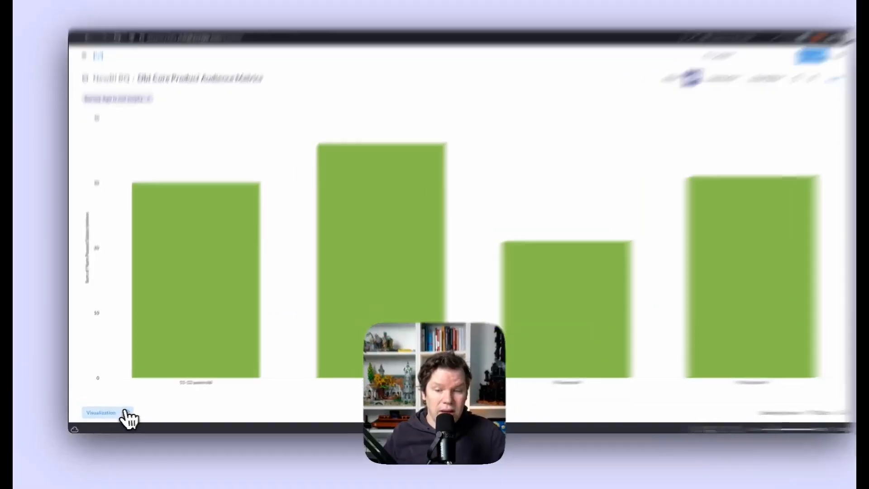
# Check the chart's display settings, add Survey Reading Level as a second grouping and visualize the breakdown.
pyautogui.click(123, 414)
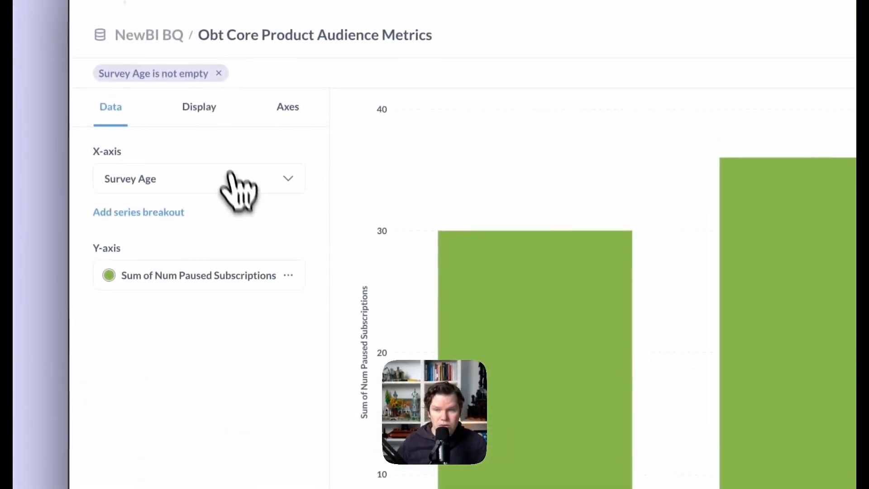
pyautogui.click(213, 108)
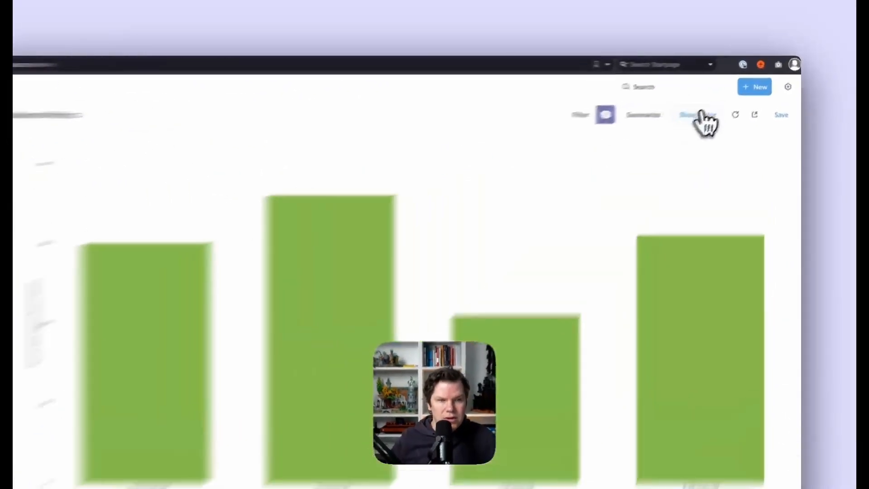
pyautogui.click(704, 119)
pyautogui.click(181, 340)
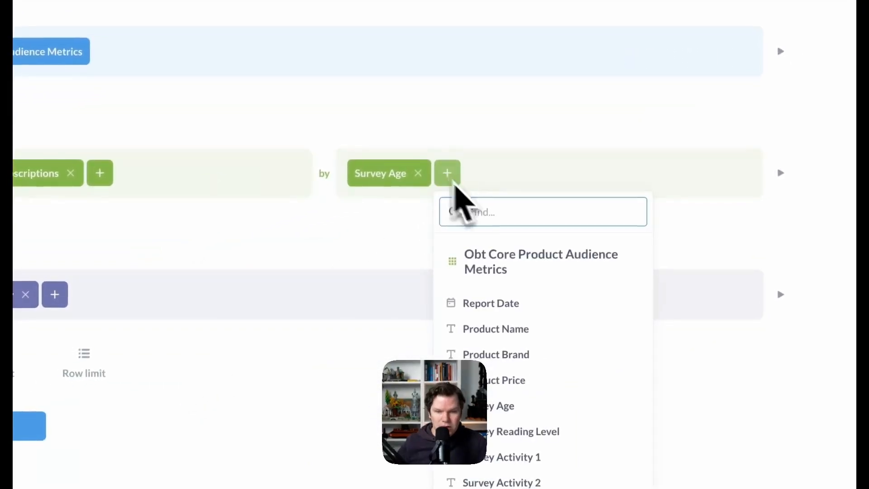
pyautogui.click(543, 431)
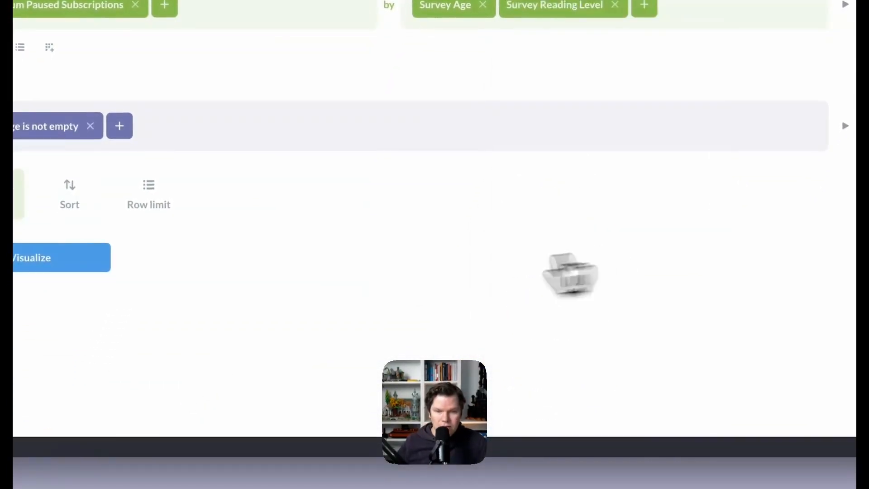
pyautogui.click(86, 266)
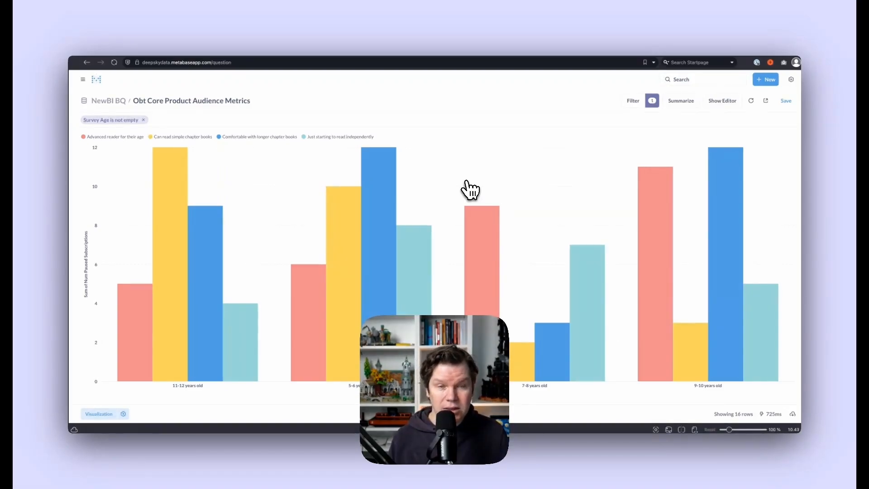
pyautogui.moveTo(341, 294)
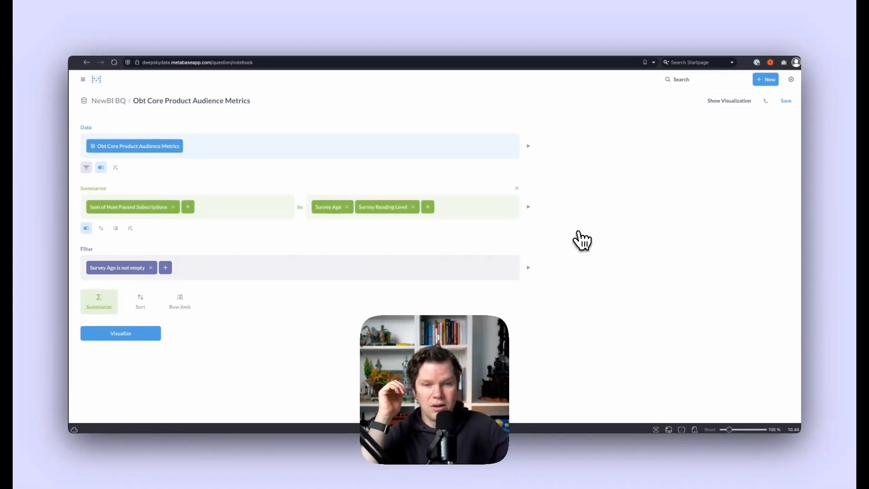
# Remove the Survey Reading Level grouping from the summary and visualize the result.
pyautogui.click(409, 207)
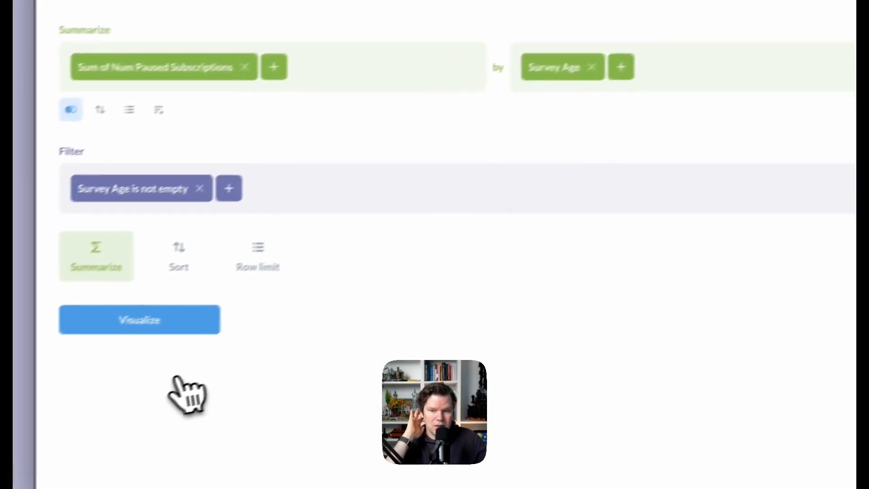
pyautogui.click(120, 333)
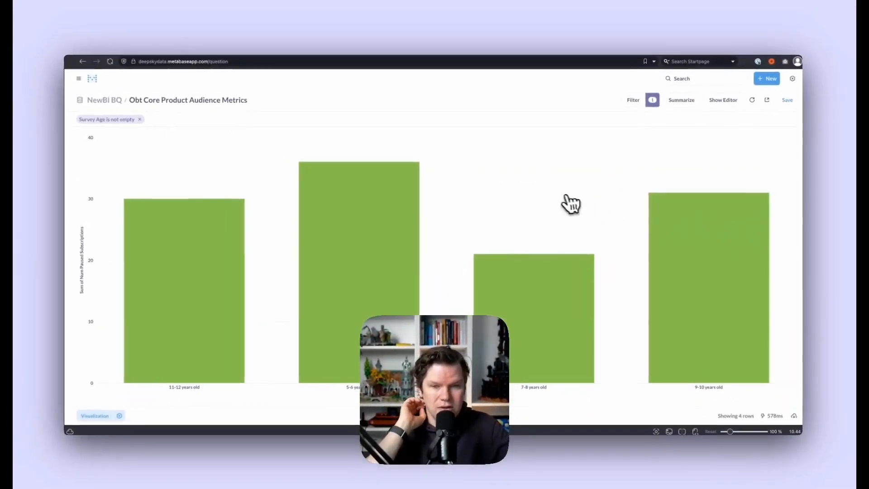
# Save the question as "Paused Subscriptions by Age" in Our analytics and add it to the Daily Check In dashboard.
pyautogui.click(786, 100)
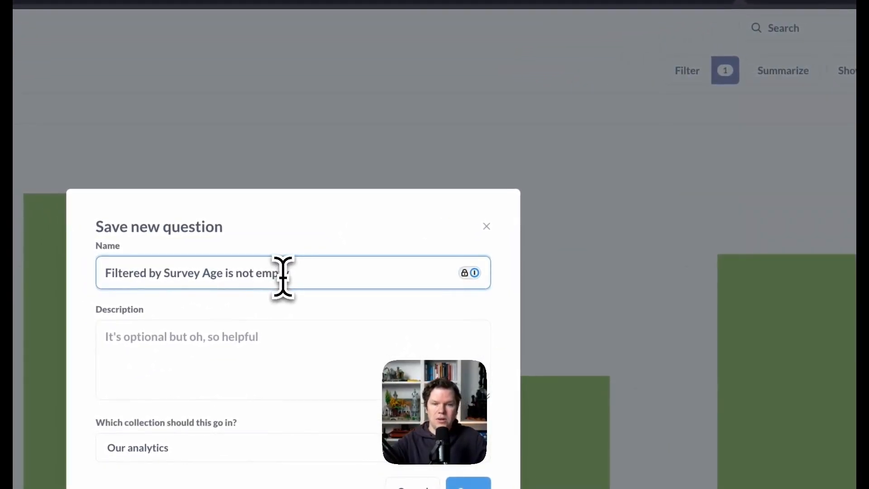
pyautogui.write('Paused Subscriptions by Age')
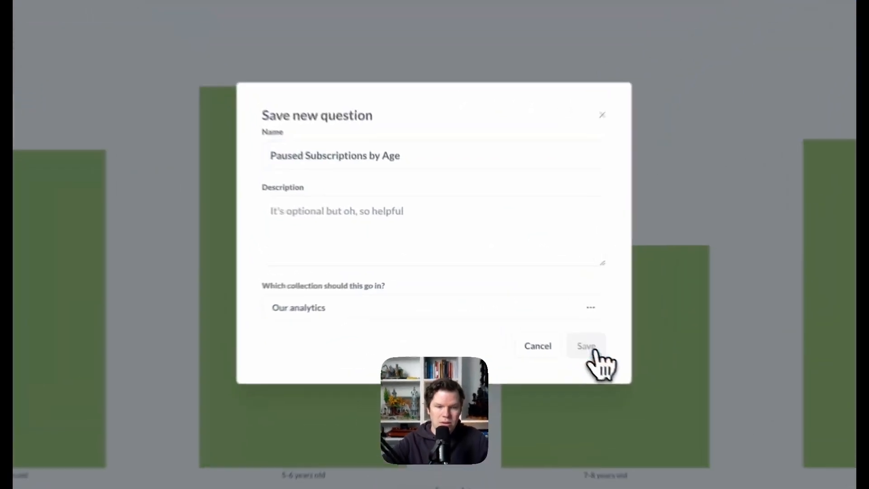
pyautogui.click(523, 311)
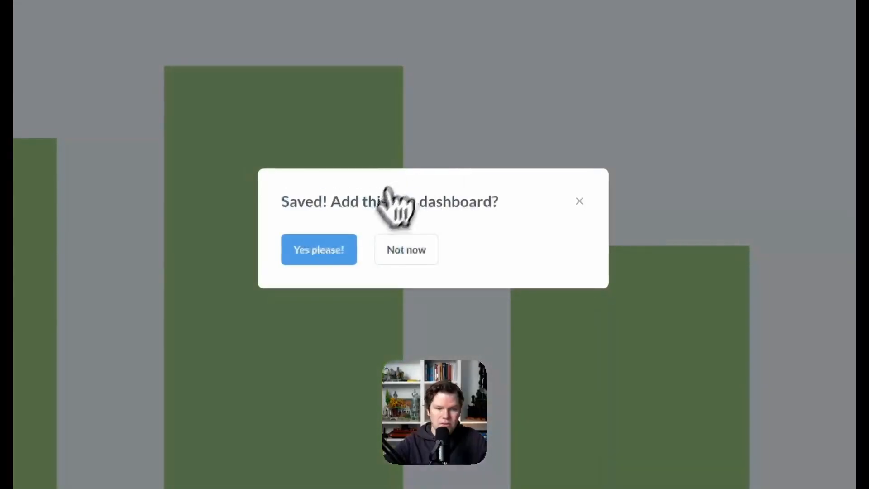
pyautogui.click(312, 251)
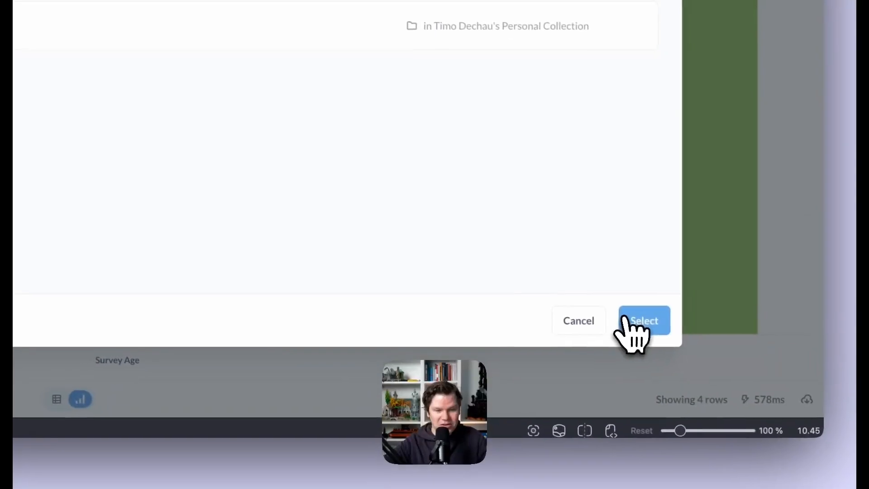
pyautogui.click(624, 320)
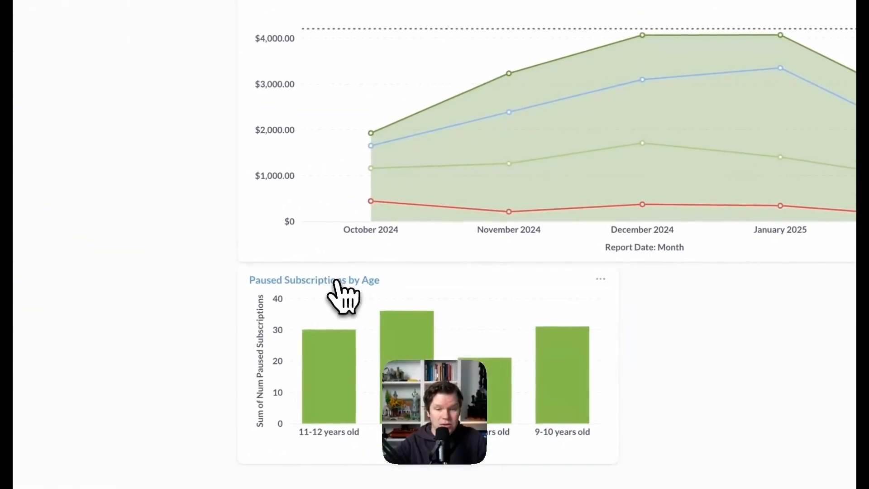
# Open the Paused Subscriptions by Age question from the dashboard, replace its Survey Age grouping with Survey Reading Level and visualize it.
pyautogui.click(337, 283)
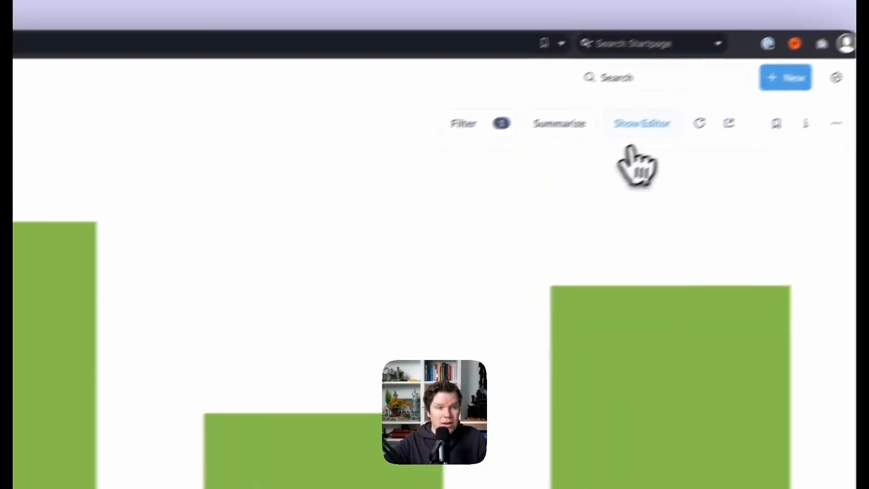
pyautogui.click(696, 92)
pyautogui.click(305, 159)
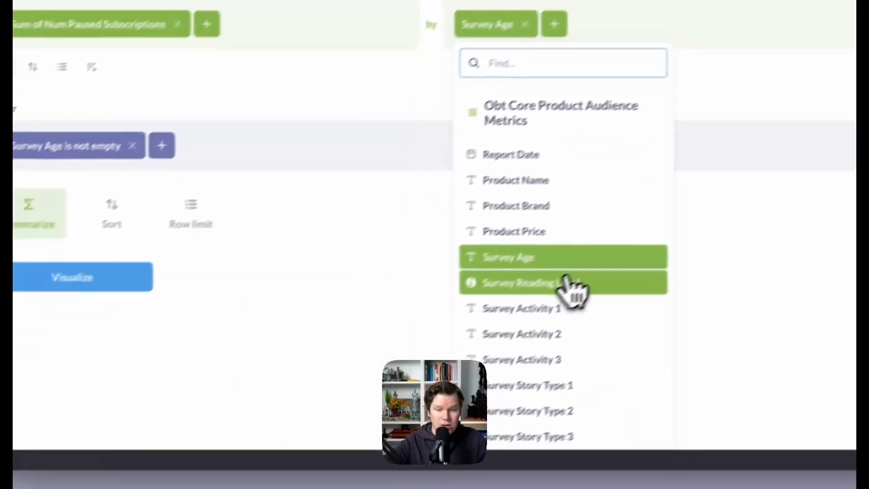
pyautogui.click(568, 284)
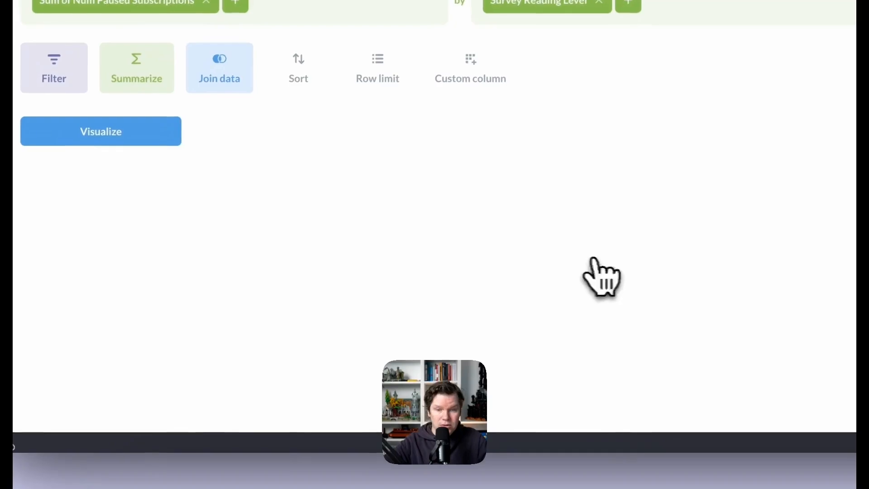
pyautogui.click(72, 277)
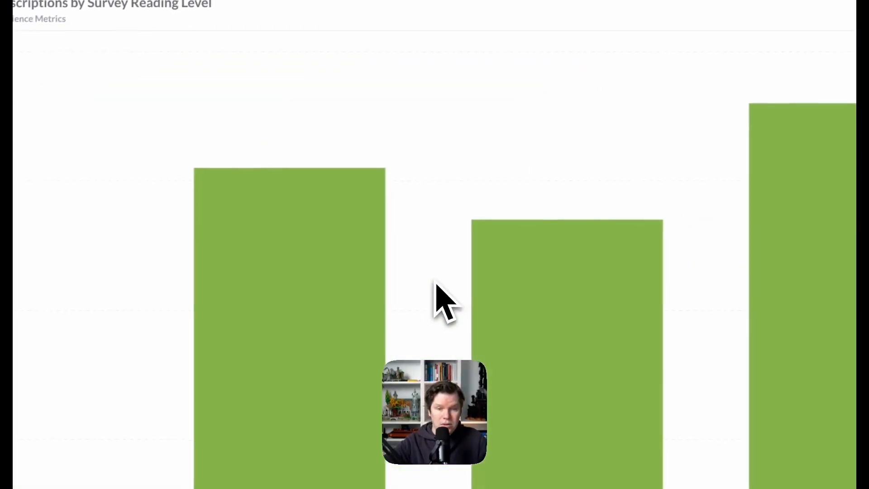
pyautogui.moveTo(582, 236)
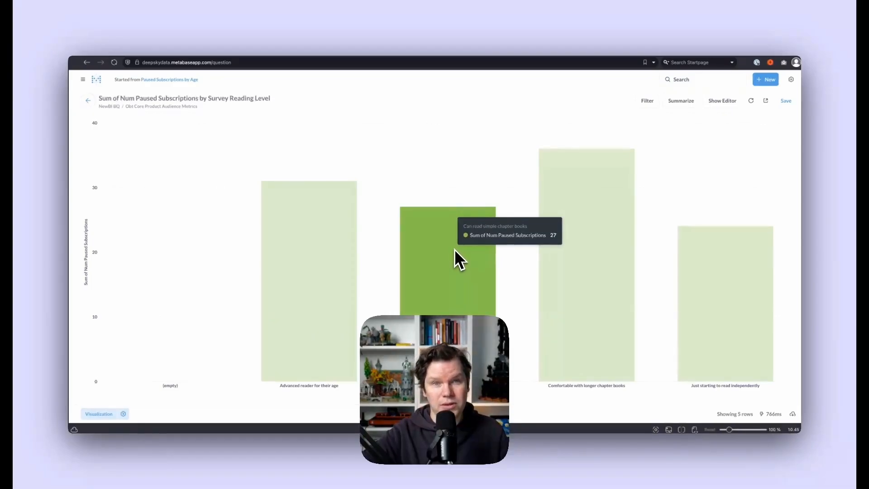
pyautogui.moveTo(562, 252)
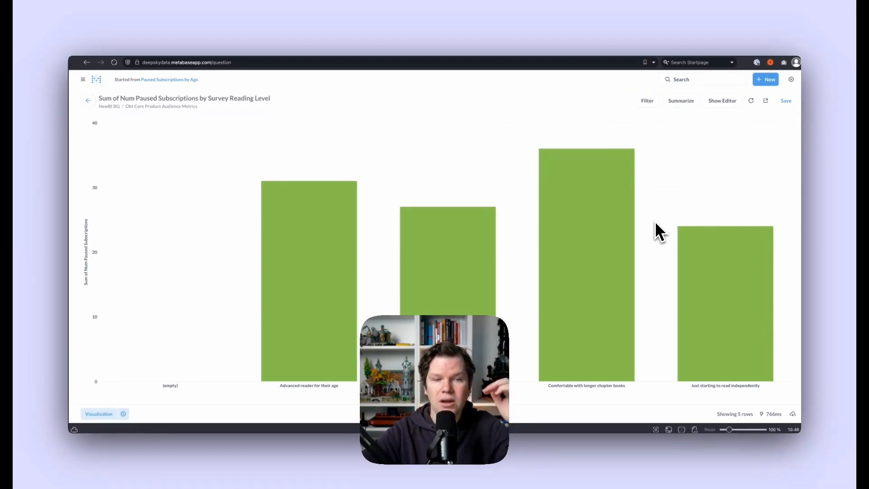
pyautogui.moveTo(621, 219)
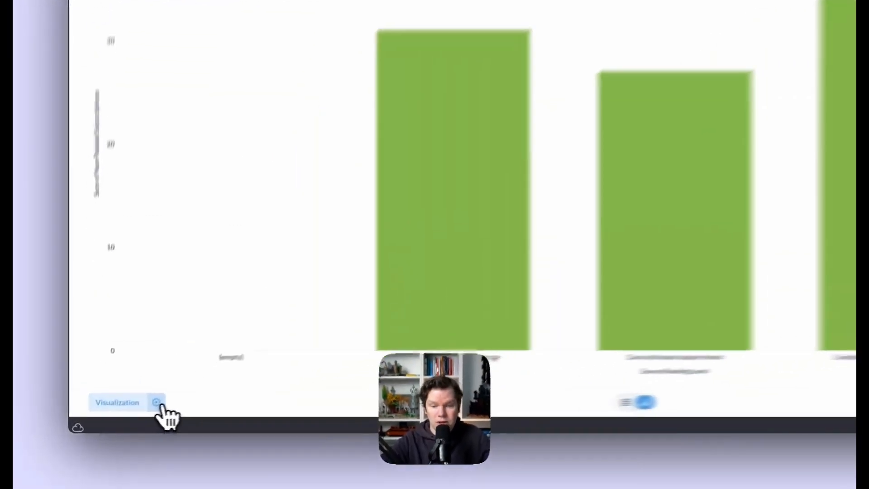
# Add a filter after the summary that keeps only rows where Survey Reading Level is not empty, and visualize the result.
pyautogui.click(122, 414)
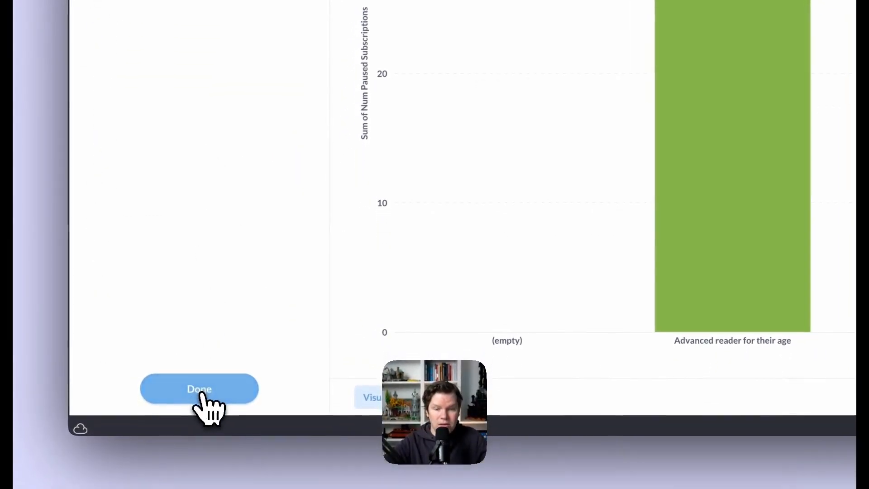
pyautogui.click(201, 393)
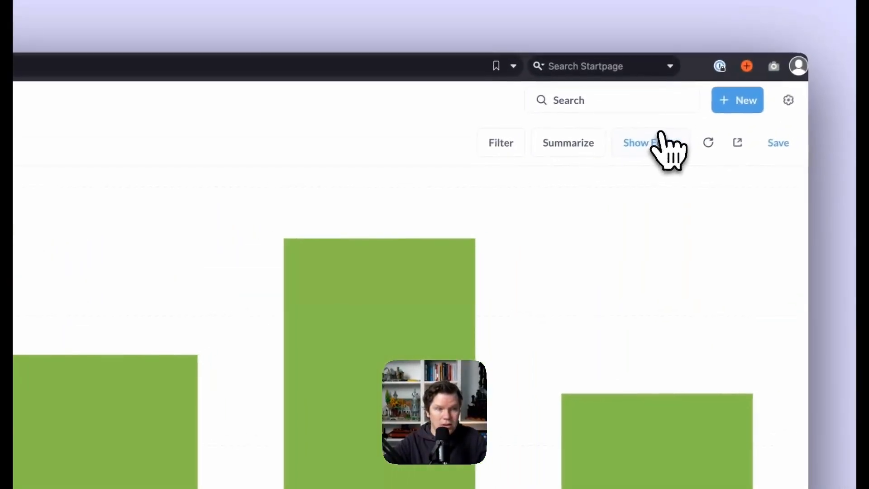
pyautogui.click(661, 136)
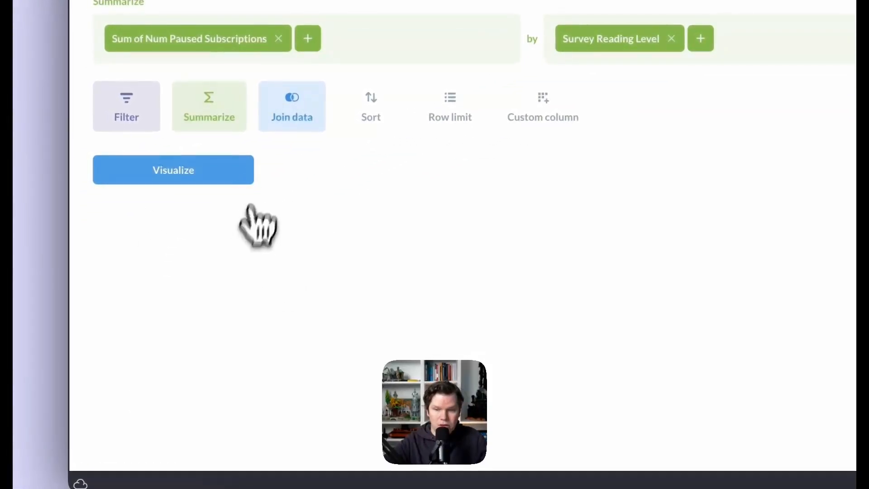
pyautogui.click(126, 109)
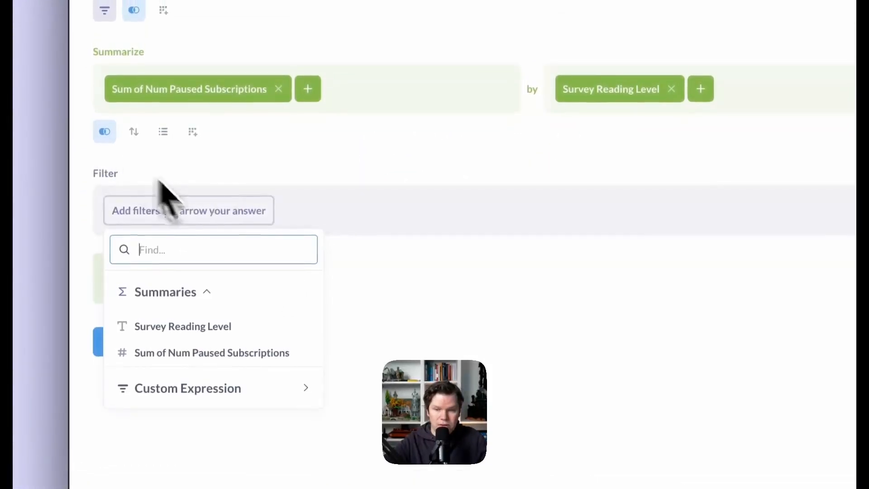
pyautogui.click(190, 328)
pyautogui.click(351, 257)
pyautogui.click(352, 214)
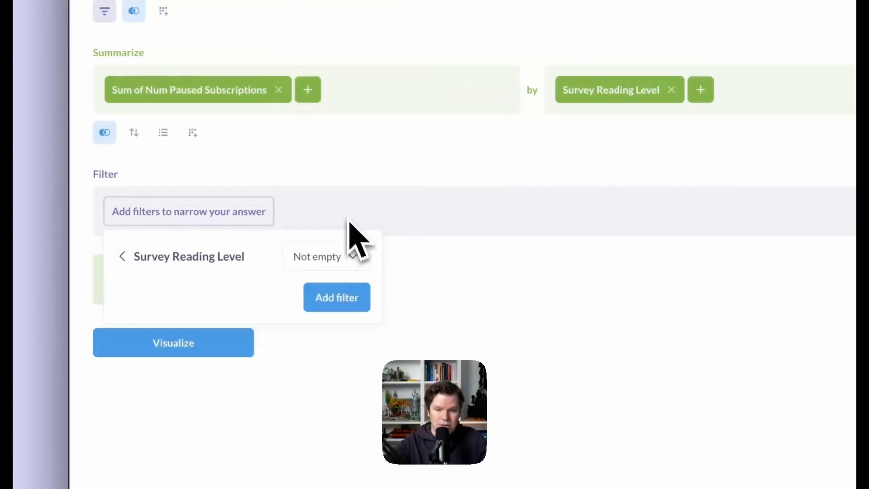
pyautogui.click(339, 298)
pyautogui.click(192, 348)
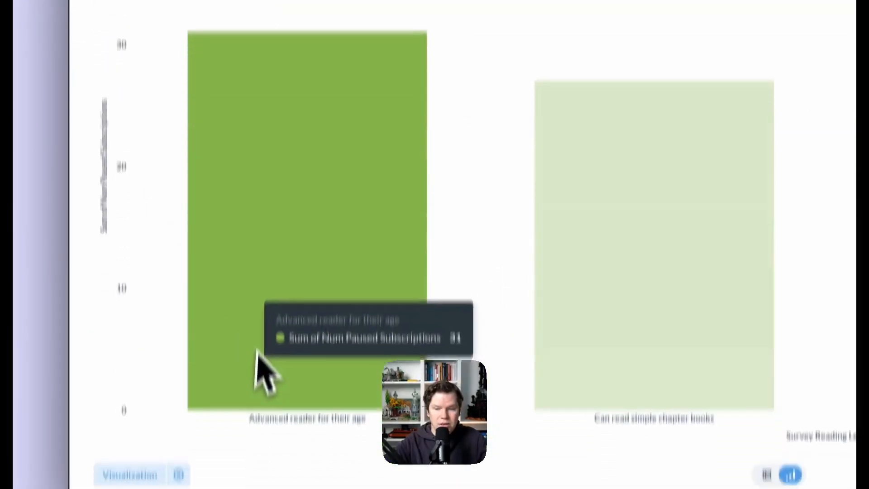
# Change the color of the Sum of Num Paused Subscriptions series to blue.
pyautogui.click(178, 474)
pyautogui.click(109, 117)
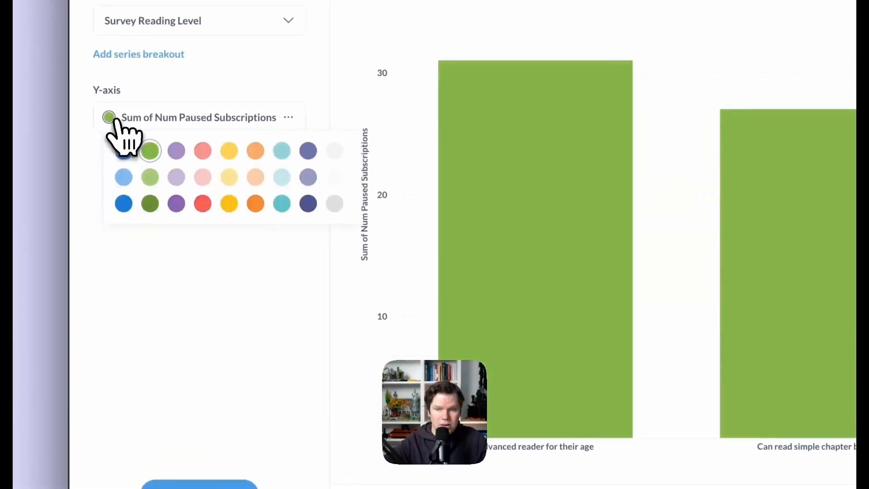
pyautogui.click(115, 119)
pyautogui.click(115, 119)
pyautogui.click(127, 151)
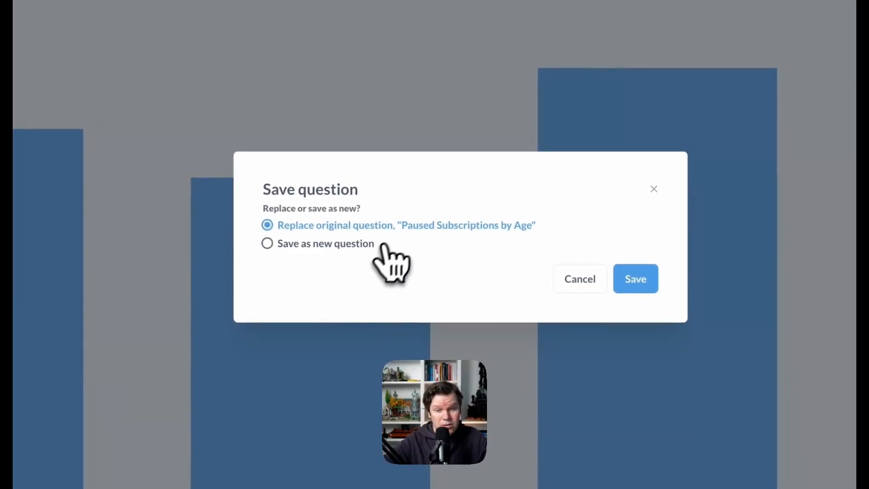
# Save the chart as a new question named "Paused Subscriptions by Reading Level" and add it to the Daily Check In dashboard.
pyautogui.click(329, 247)
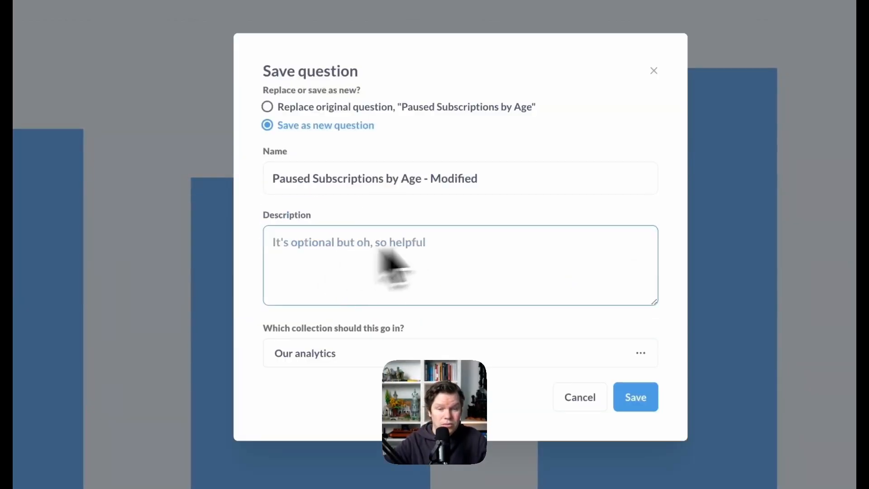
pyautogui.click(417, 190)
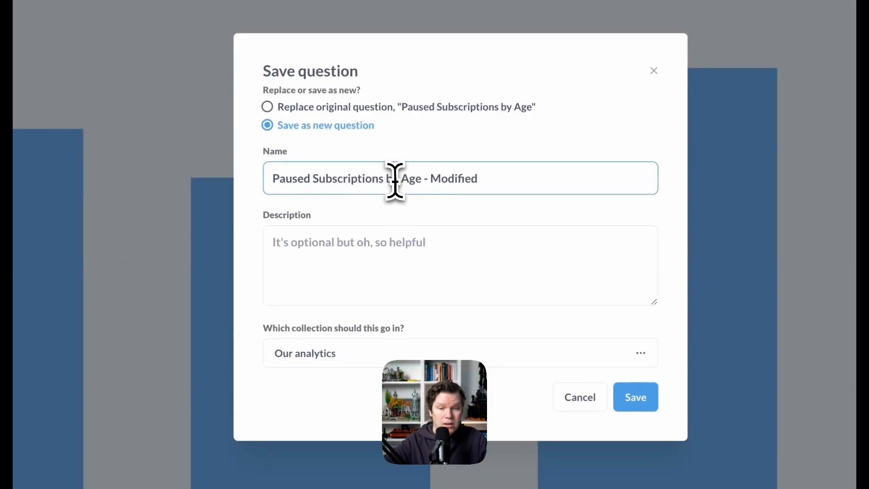
pyautogui.click(394, 179)
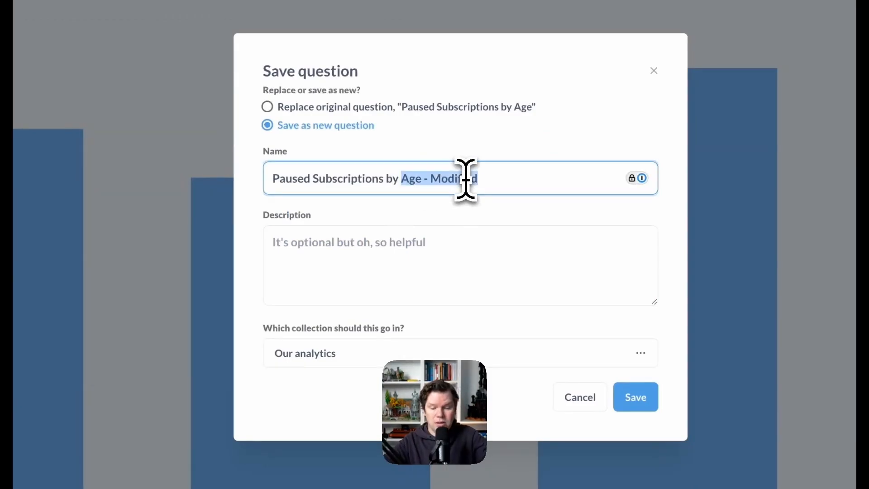
pyautogui.write('Reading')
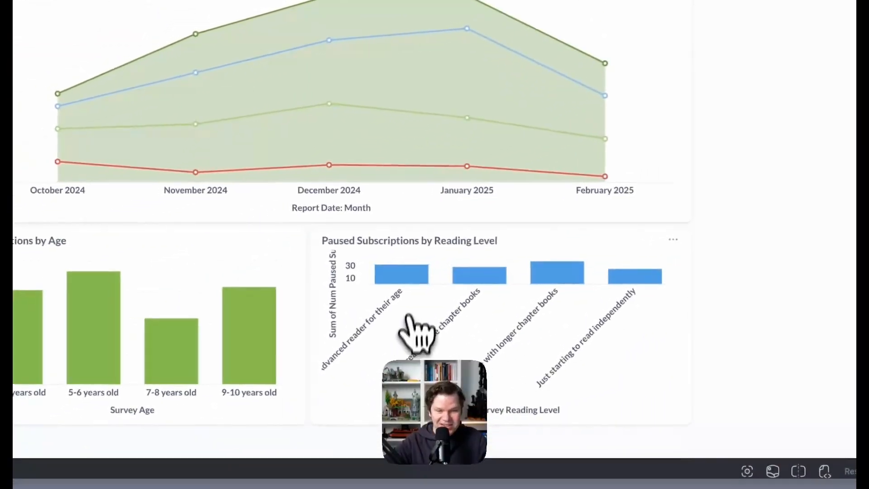
# Set the x-axis lines and marks of the Paused Subscriptions by Reading Level chart to Compact and save, replacing the original question.
pyautogui.moveTo(484, 274)
pyautogui.click(433, 238)
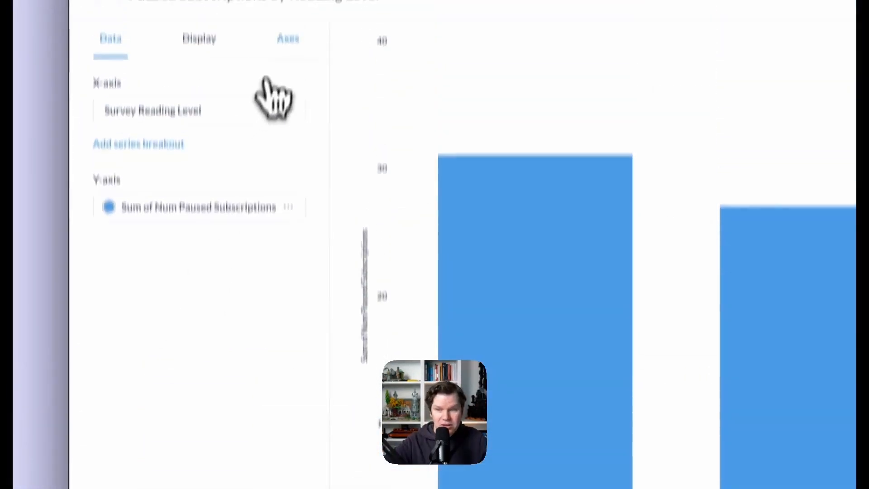
pyautogui.click(285, 109)
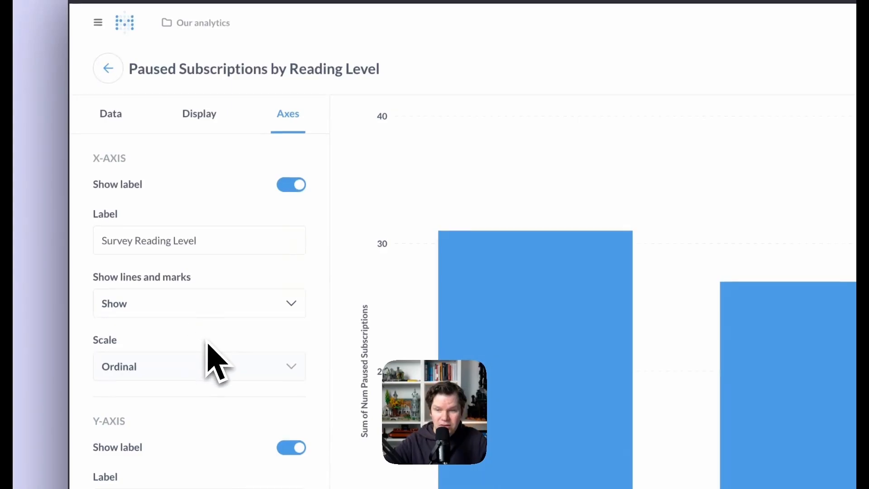
pyautogui.click(249, 302)
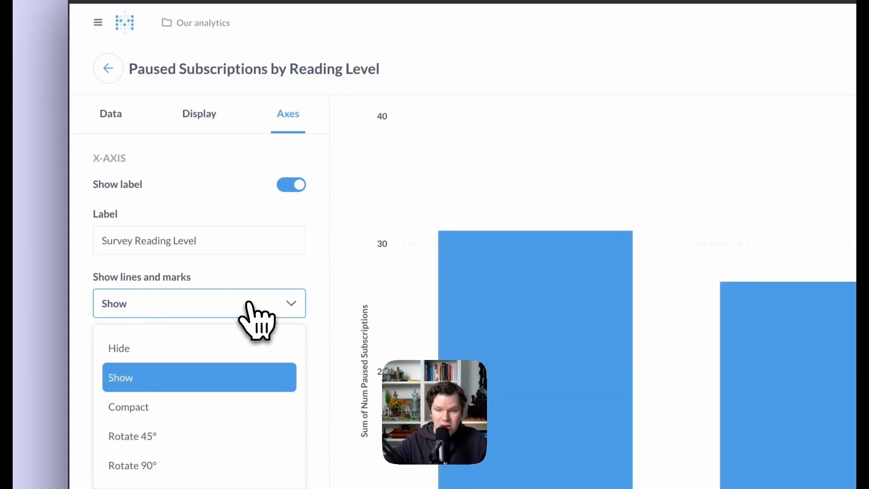
pyautogui.click(221, 163)
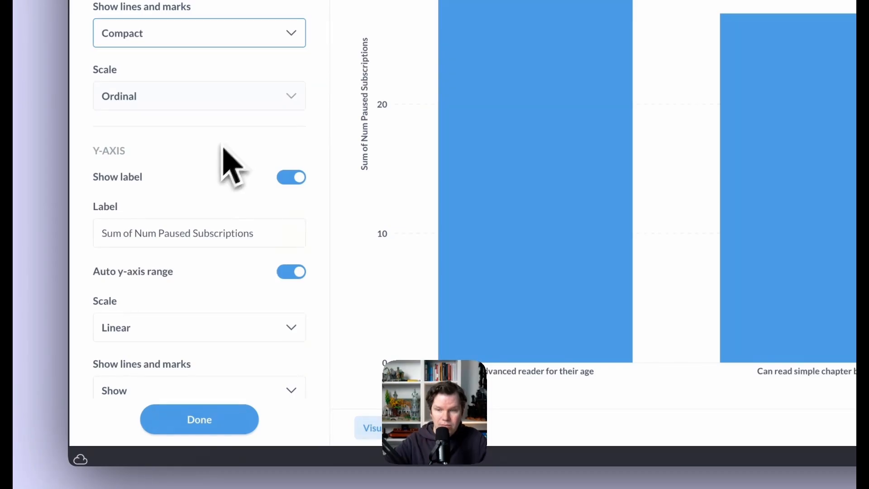
pyautogui.click(232, 421)
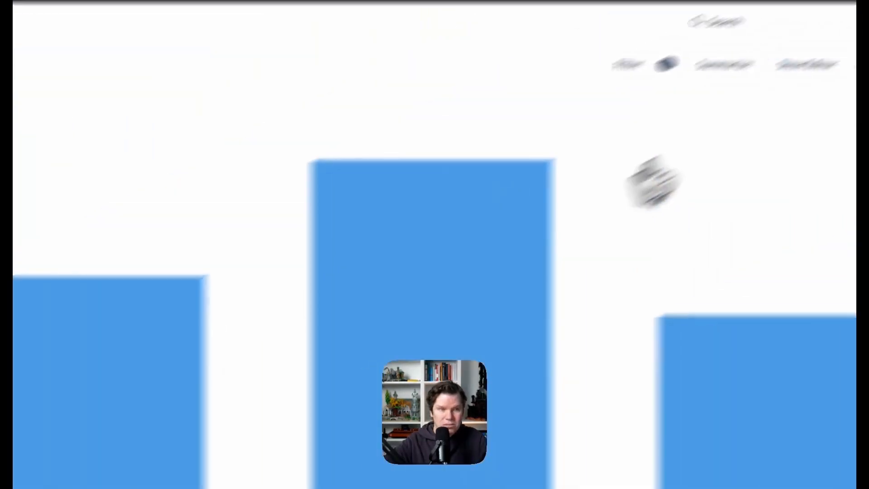
pyautogui.click(787, 68)
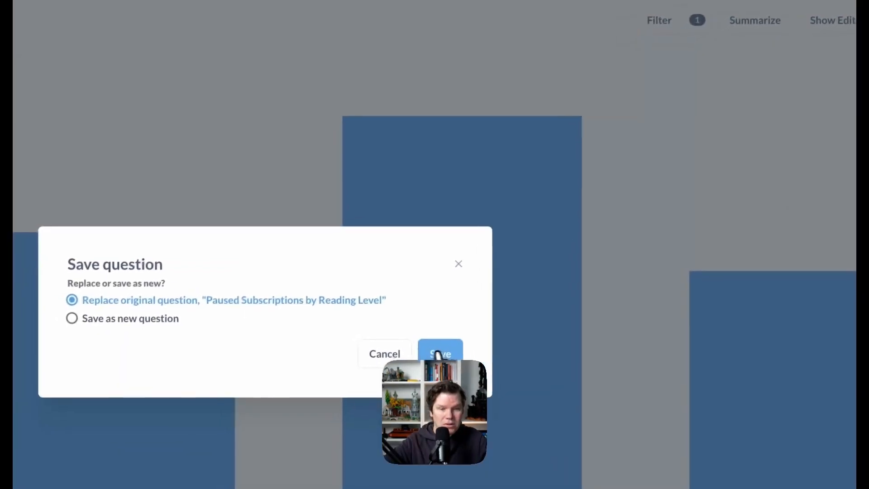
pyautogui.click(437, 353)
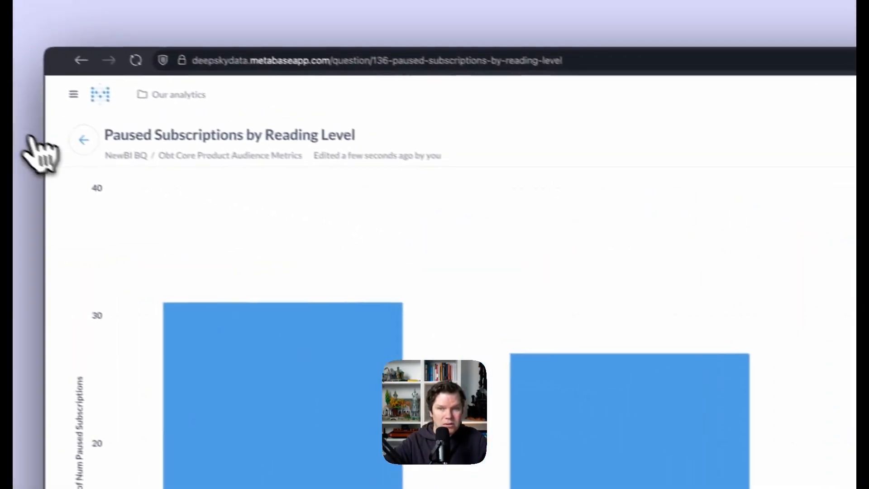
# Return to the Daily Check In dashboard and review the MRR and paused subscriptions charts.
pyautogui.click(84, 140)
pyautogui.scroll(-3, 399, 290)
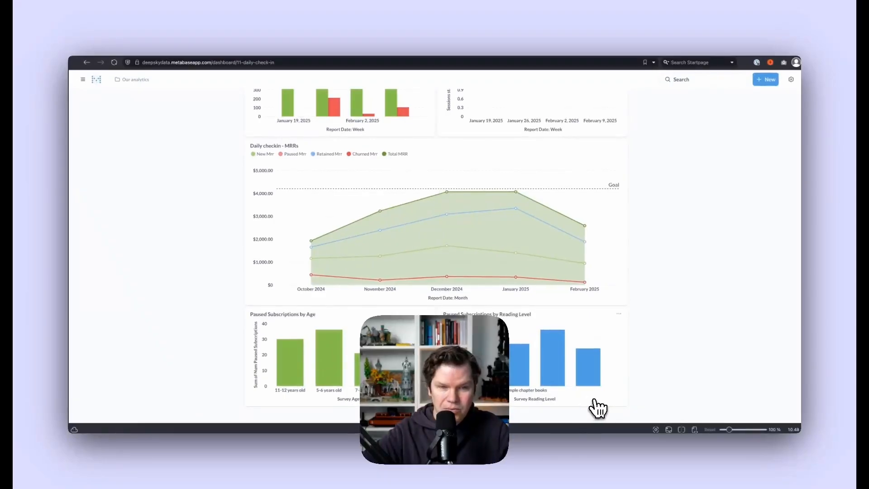
pyautogui.scroll(3, 583, 286)
pyautogui.scroll(-3, 585, 285)
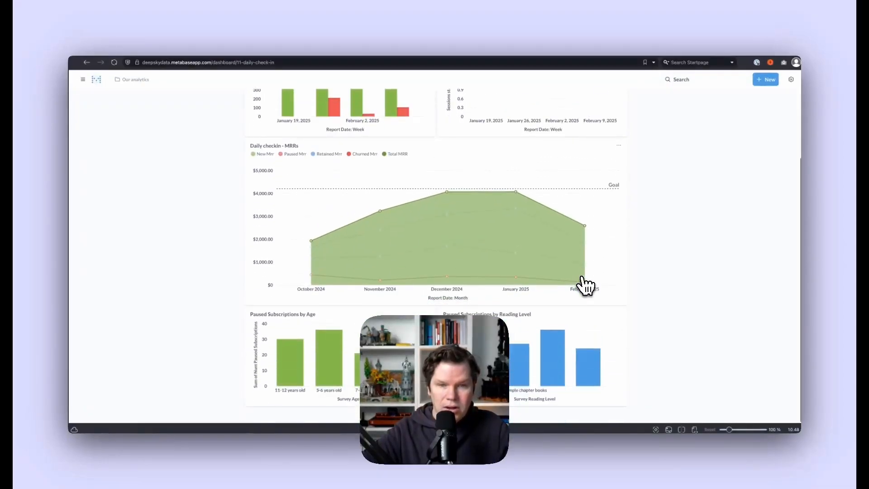
# Examine the full Daily Check In dashboard, from New MRR vs Churned MRR and Session to Checkout CR through the paused subscriptions charts.
pyautogui.scroll(3, 584, 285)
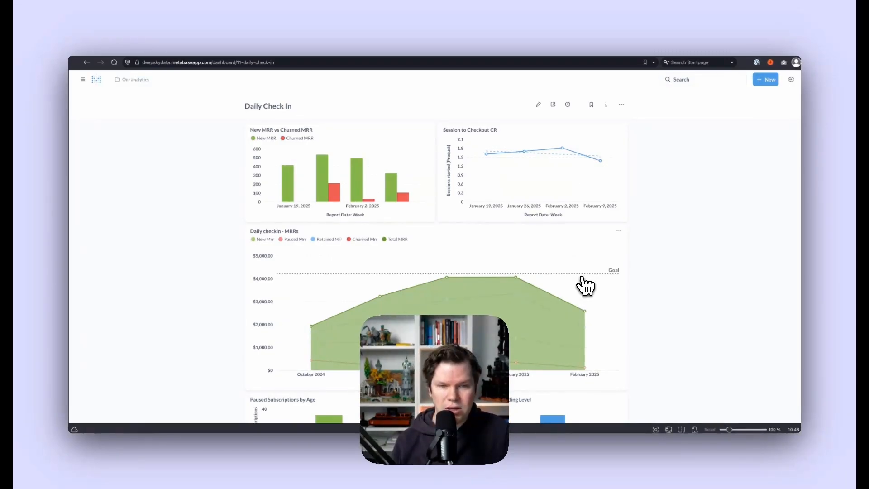
pyautogui.scroll(-2, 584, 285)
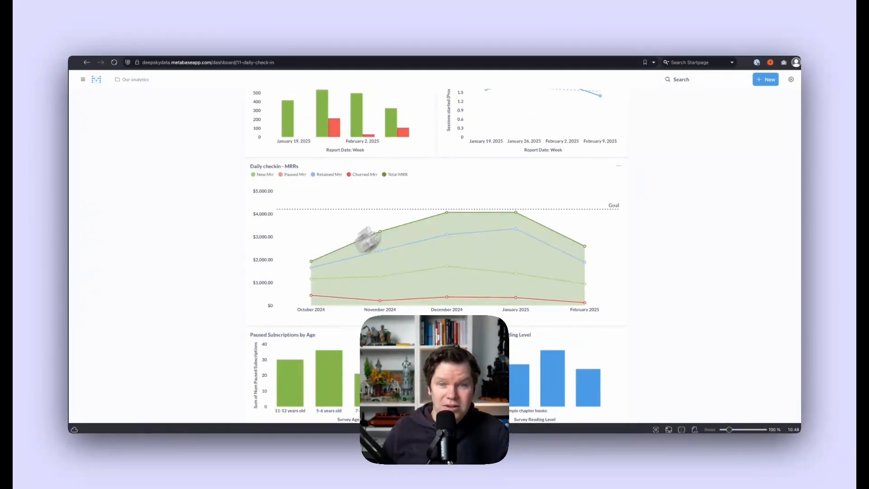
pyautogui.scroll(2, 525, 180)
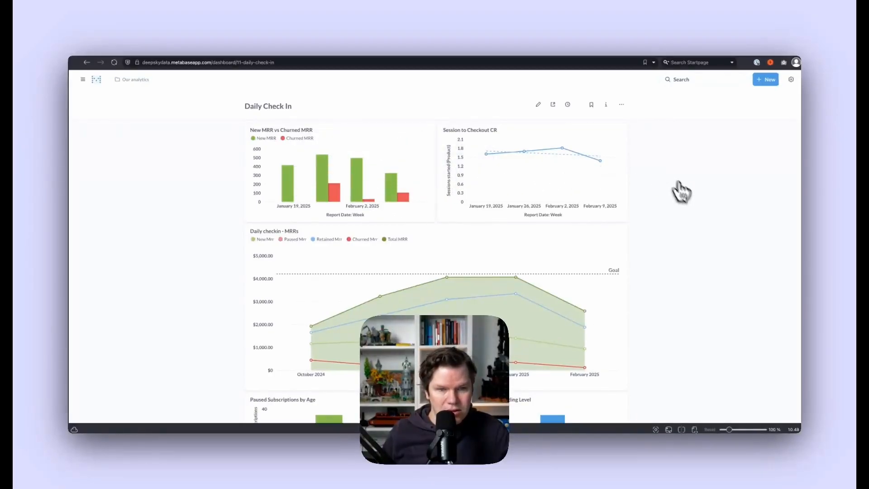
pyautogui.scroll(-2, 676, 222)
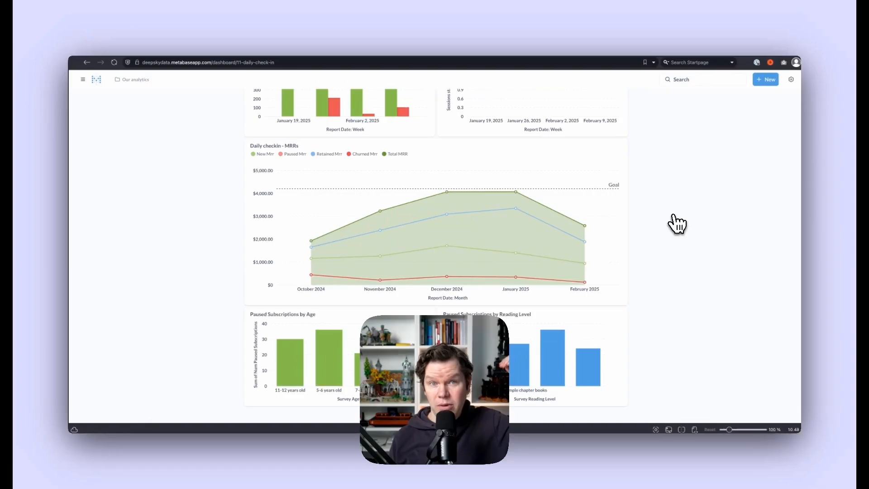
pyautogui.scroll(2, 678, 222)
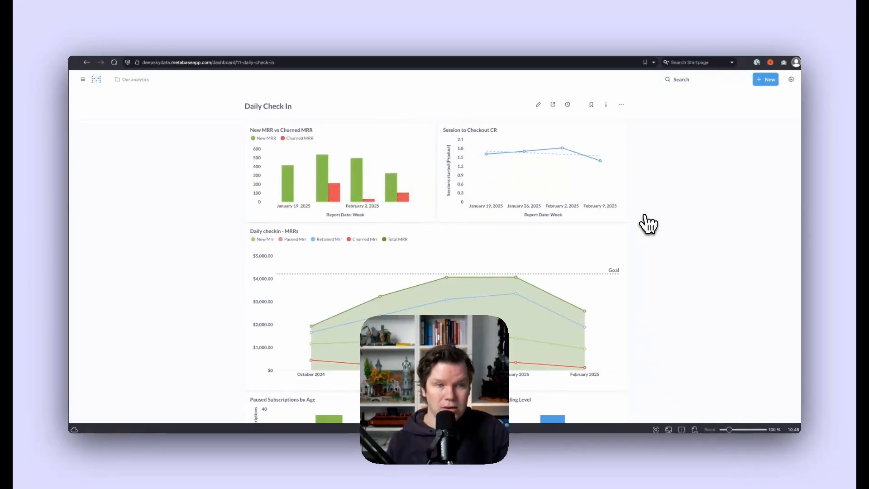
pyautogui.scroll(-2, 648, 224)
pyautogui.scroll(2, 602, 193)
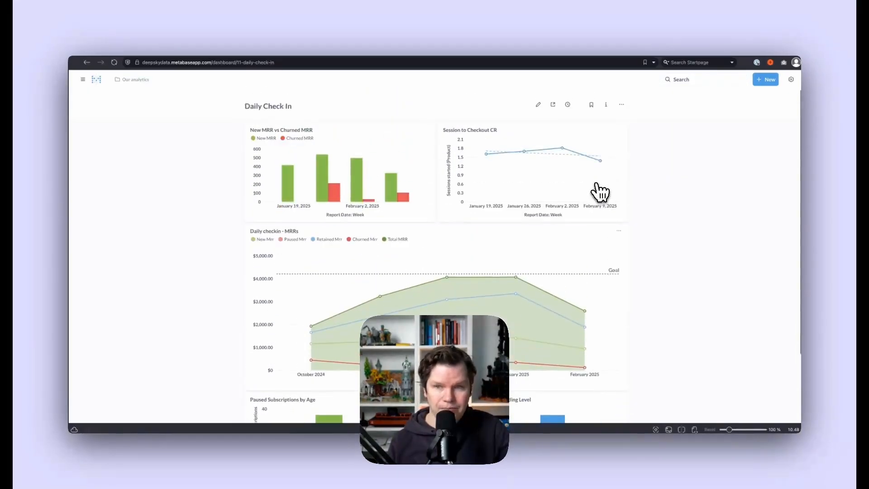